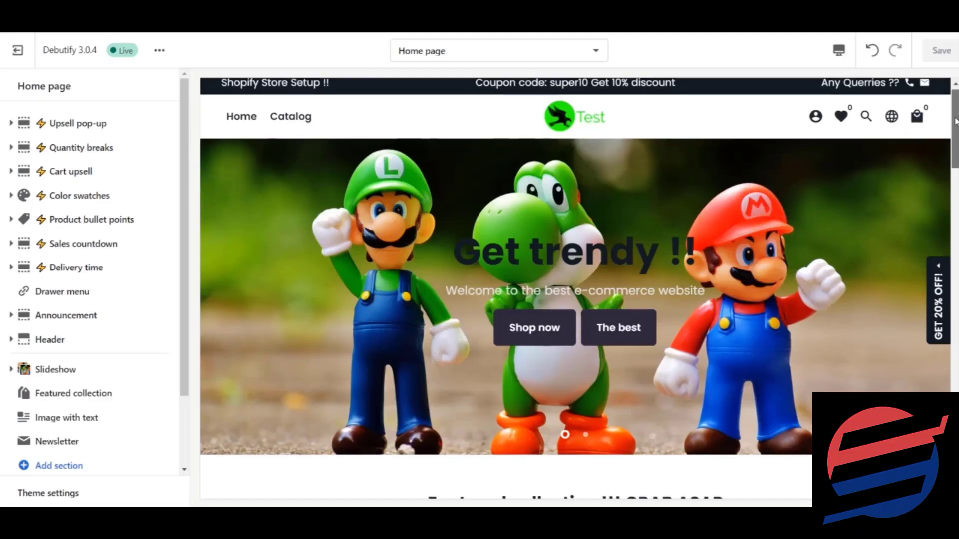
scroll(569, 299, "down", 5)
scroll(569, 299, "down", 5)
scroll(569, 300, "down", 3)
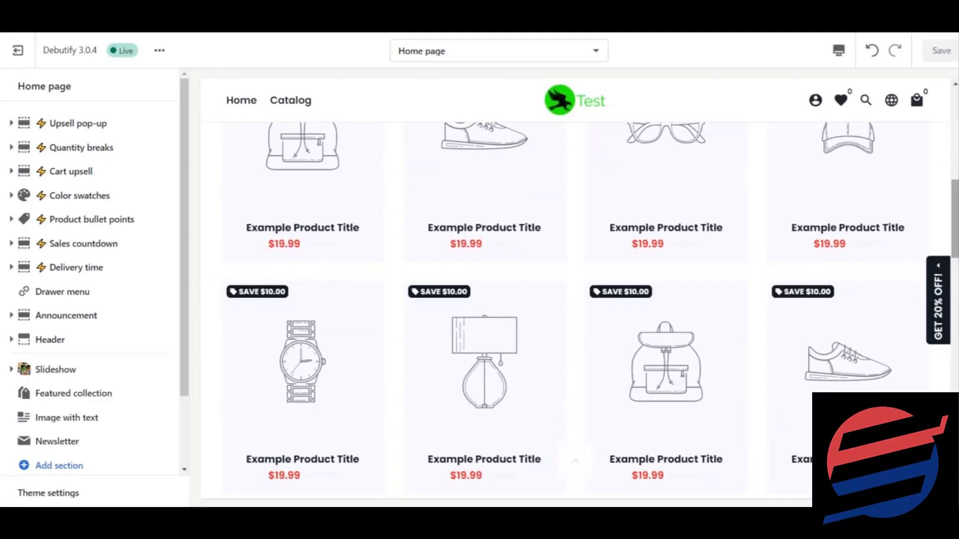
scroll(569, 299, "down", 5)
scroll(570, 301, "down", 5)
scroll(569, 301, "down", 1)
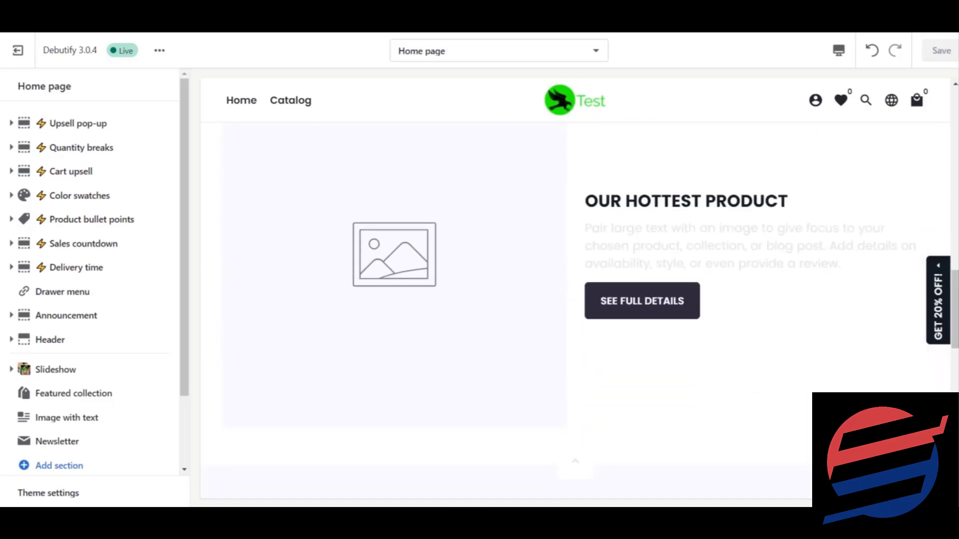
scroll(569, 299, "down", 1)
scroll(570, 300, "down", 2)
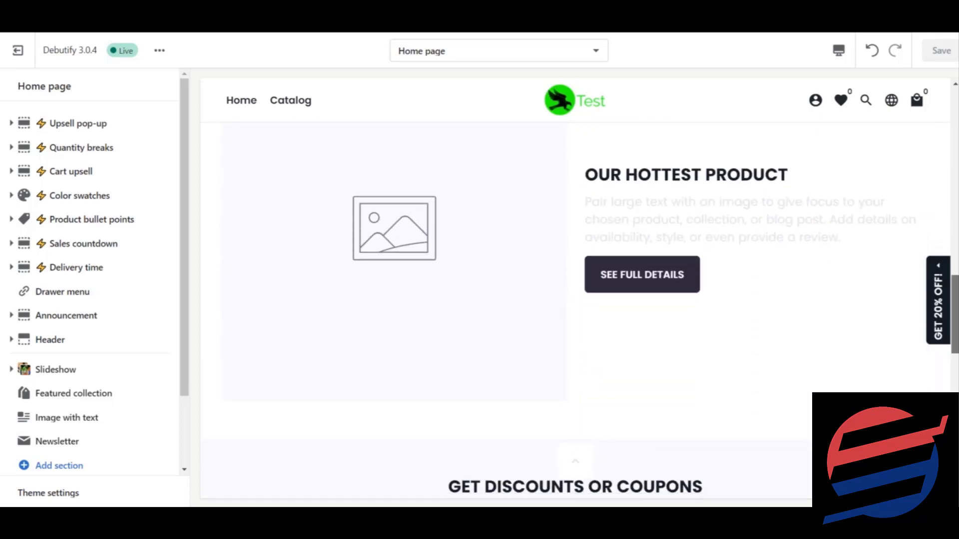
scroll(569, 300, "down", 3)
scroll(570, 300, "down", 3)
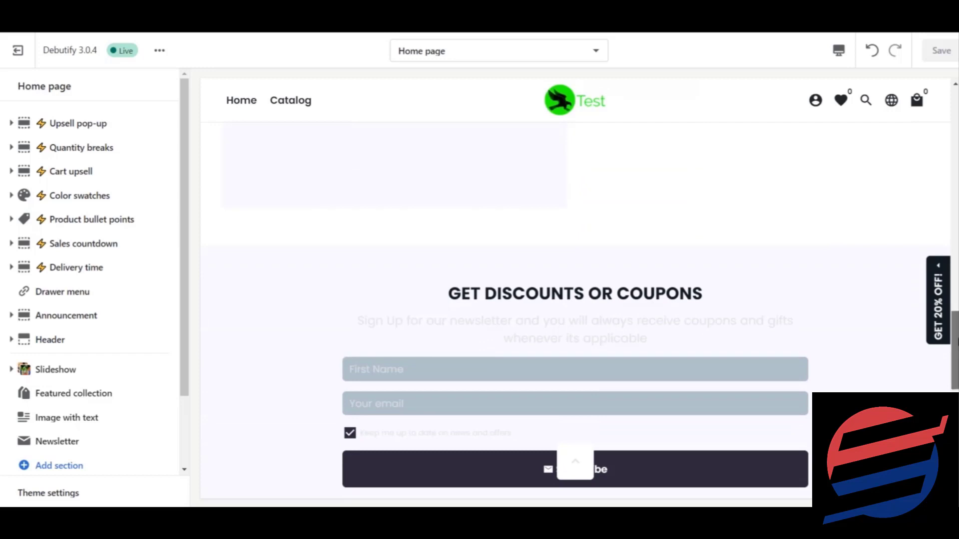
scroll(570, 300, "down", 2)
scroll(569, 300, "down", 2)
scroll(569, 300, "down", 1)
scroll(569, 300, "down", 1)
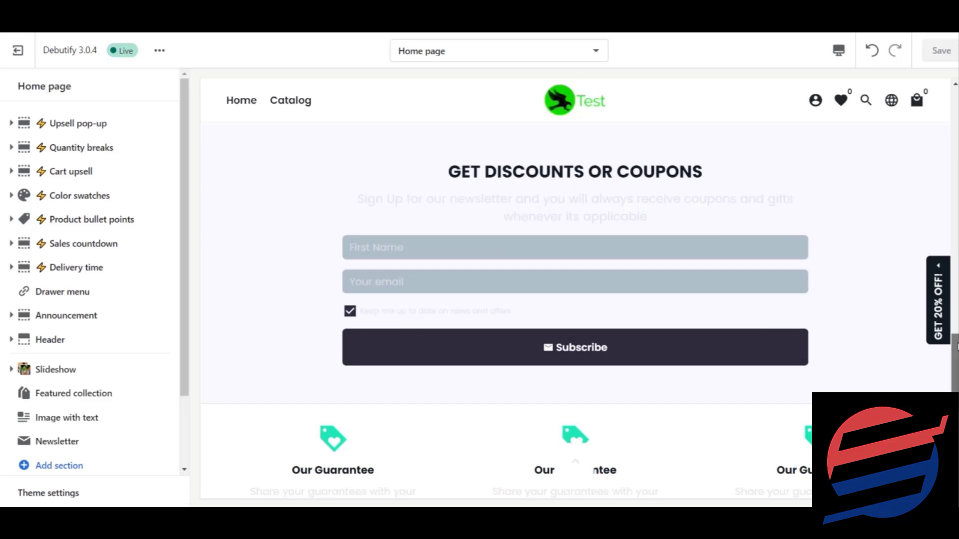
scroll(570, 300, "down", 1)
scroll(570, 300, "down", 2)
scroll(570, 300, "down", 1)
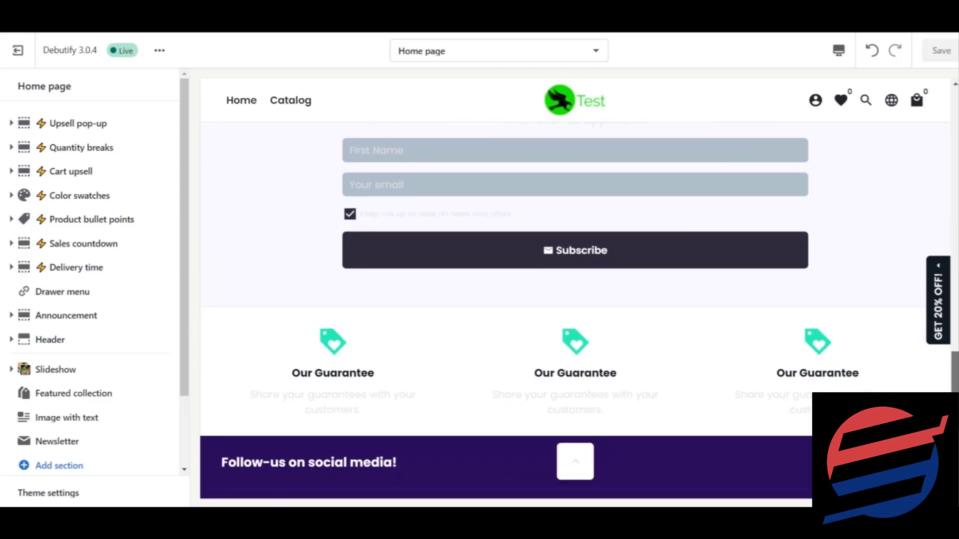
scroll(569, 300, "down", 2)
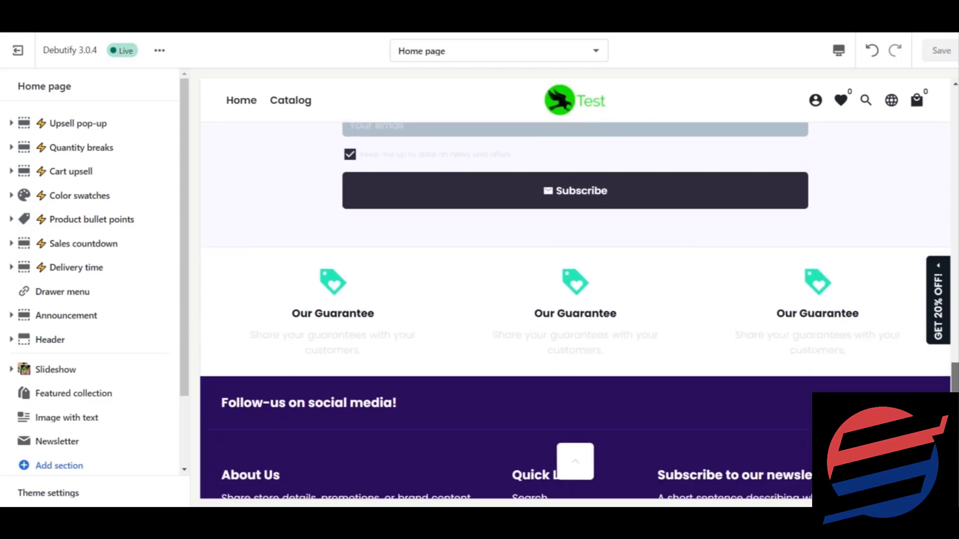
mouse_move(83, 417)
left_click_drag(184, 322, 186, 398)
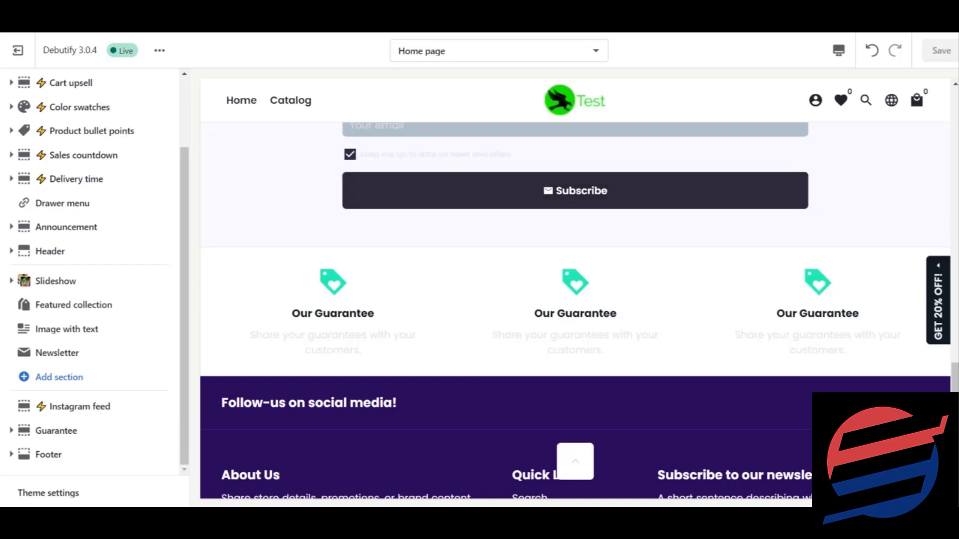
mouse_move(956, 378)
left_mouse_down()
mouse_move(956, 367)
mouse_move(956, 385)
left_mouse_up()
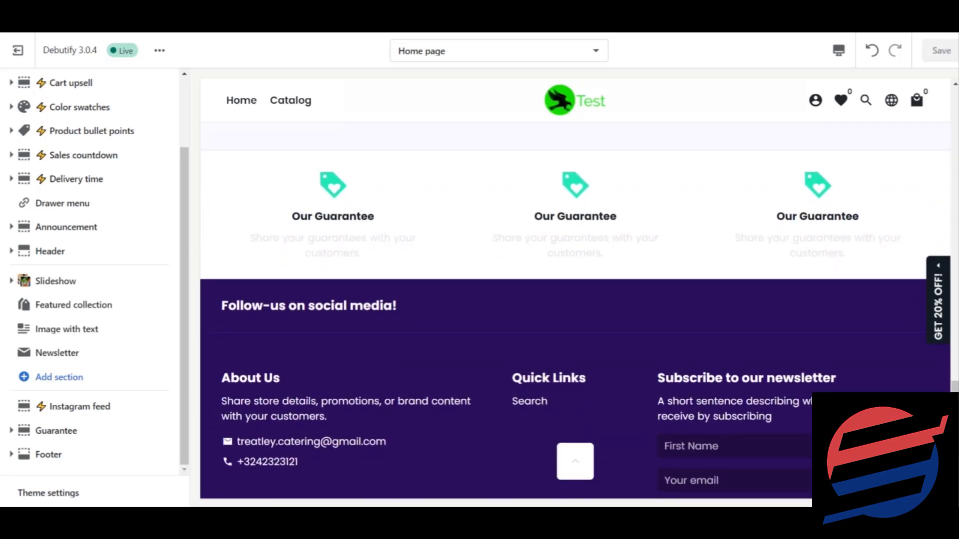
left_click_drag(955, 386, 955, 382)
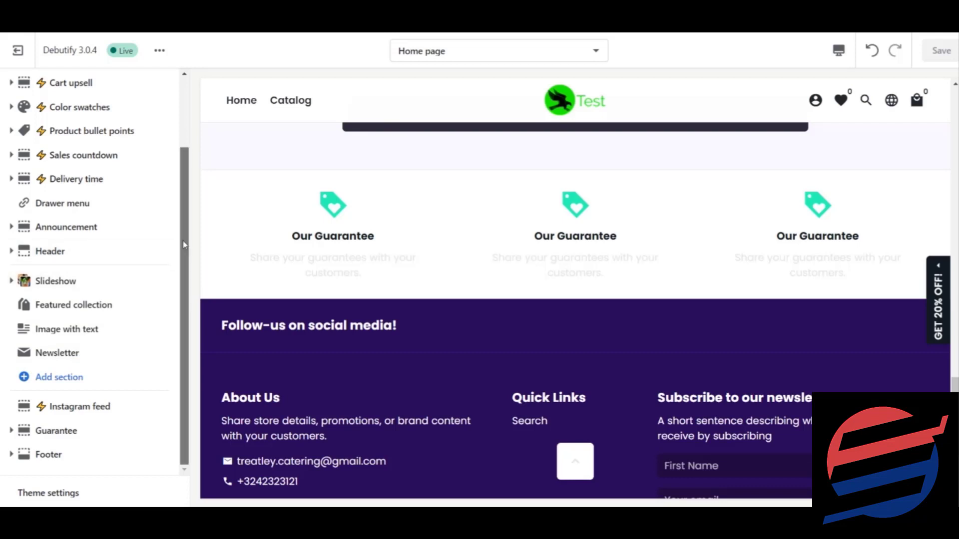
Expand the Guarantee section and open its first Our Guarantee block.
left_click(11, 431)
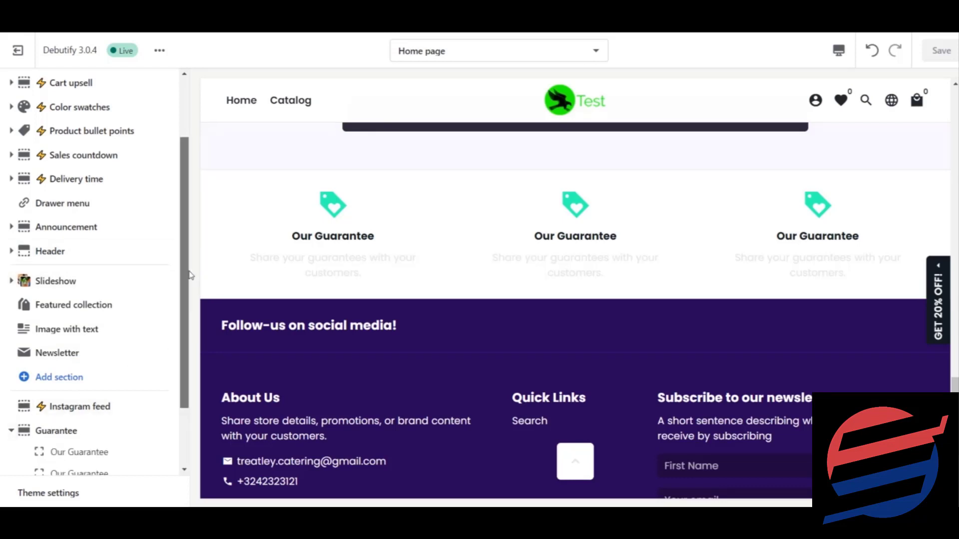
left_click_drag(184, 278, 203, 354)
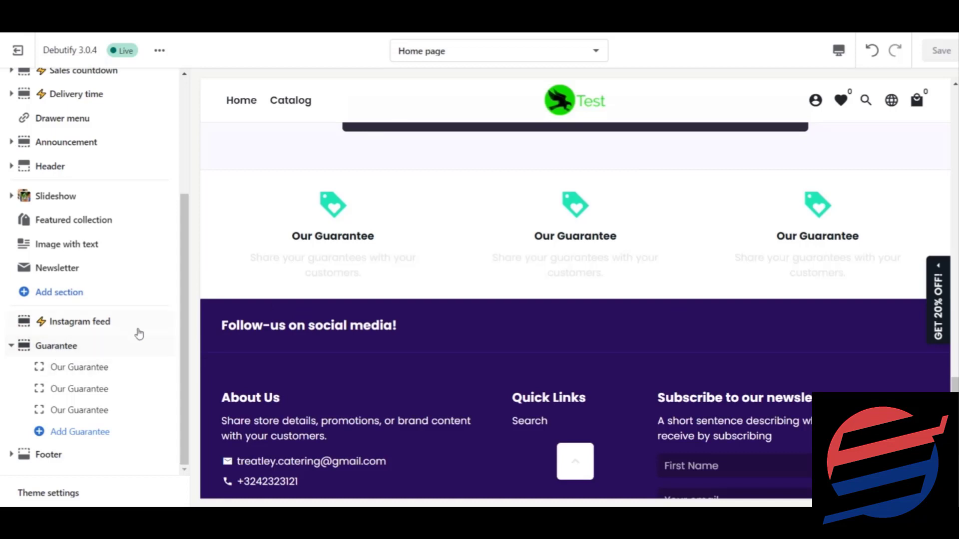
left_click(85, 367)
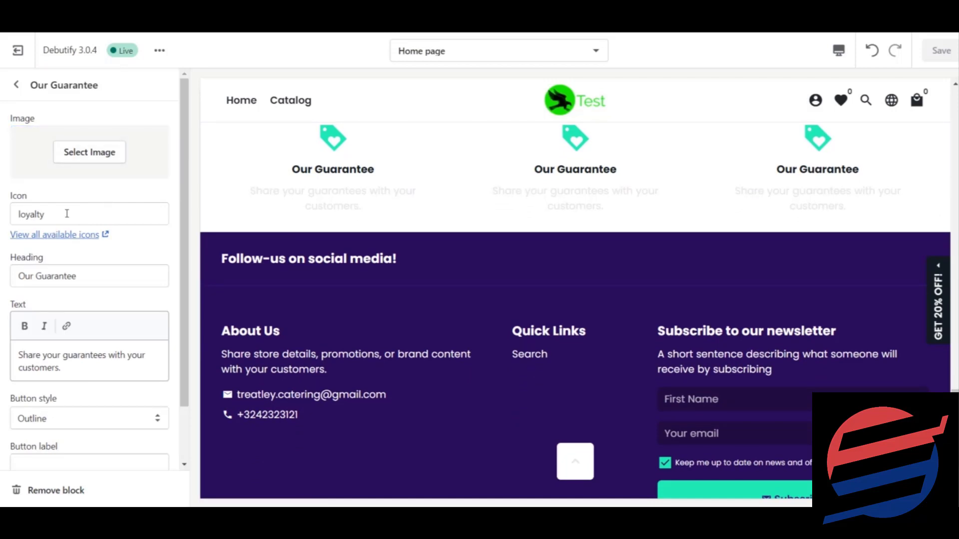
Change the first block's heading from Our Guarantee to FAST SHIPPING.
left_click(98, 272)
left_click_drag(98, 276, 6, 285)
type("FAA")
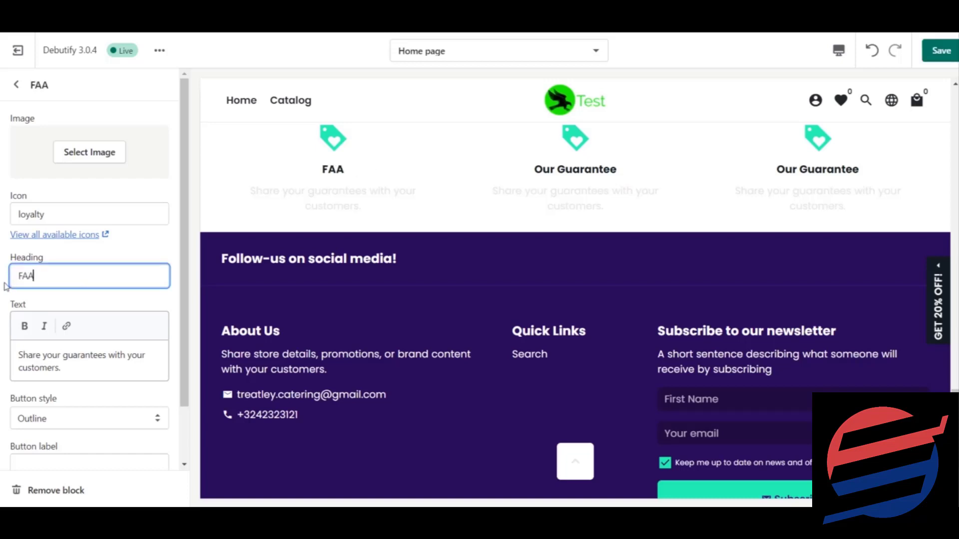
key("BackSpace")
type("ST SHIPPING")
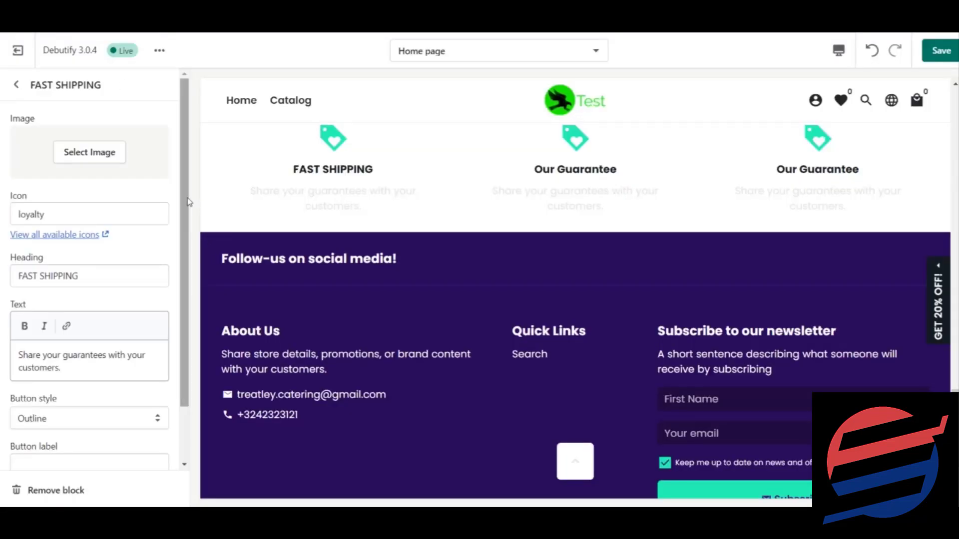
left_click_drag(185, 201, 195, 266)
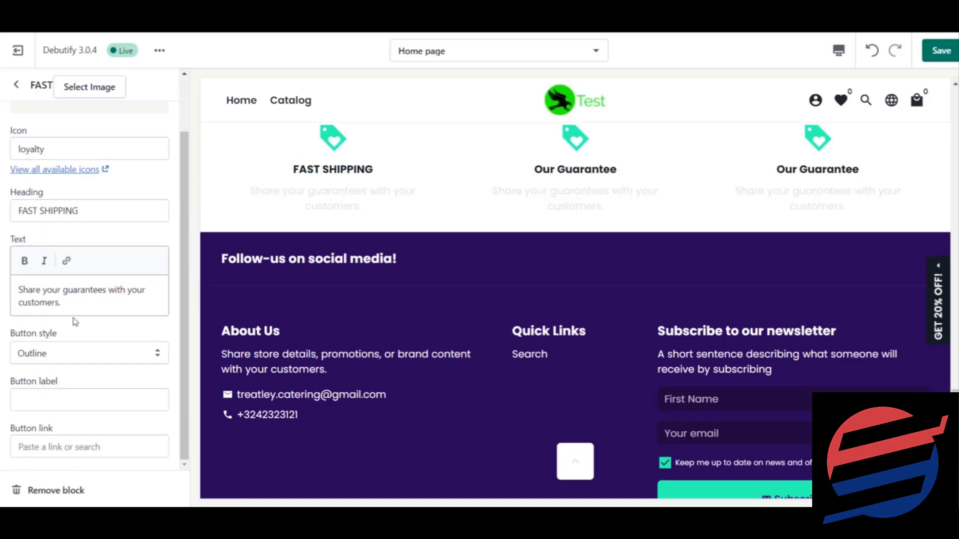
Replace the placeholder description with 'We deliver by 7 days once our oreders are placed.'.
left_click_drag(76, 307, 13, 291)
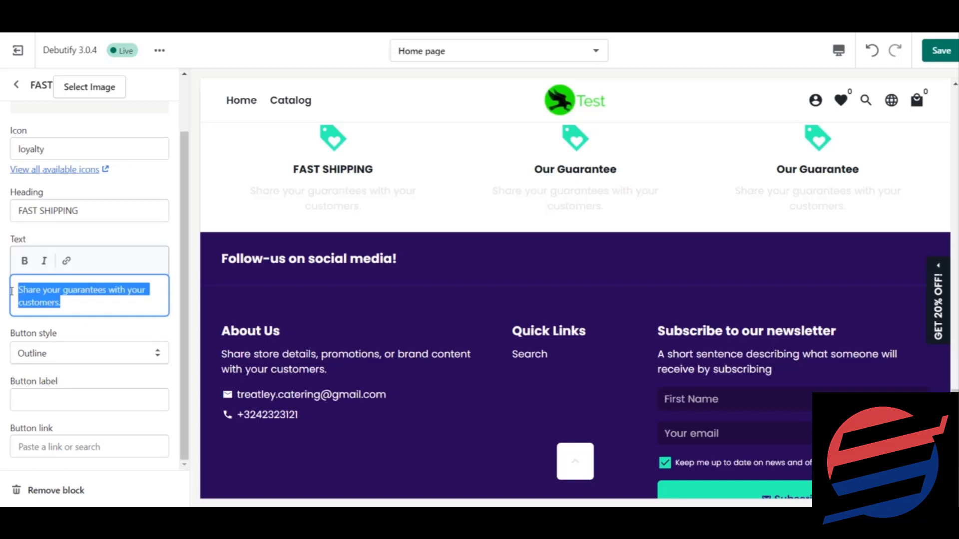
type("We")
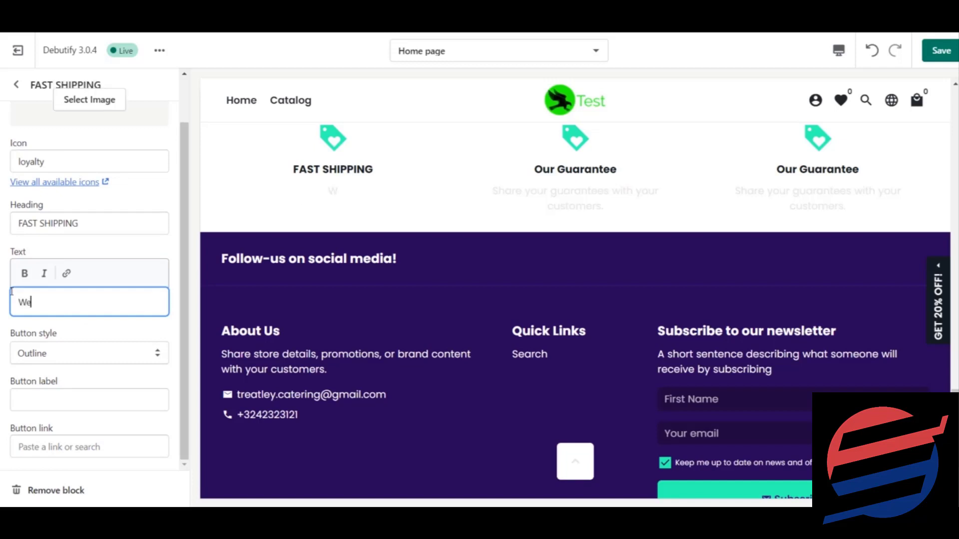
type(" deliver ")
type("by 7")
key("BackSpace")
type("7 days")
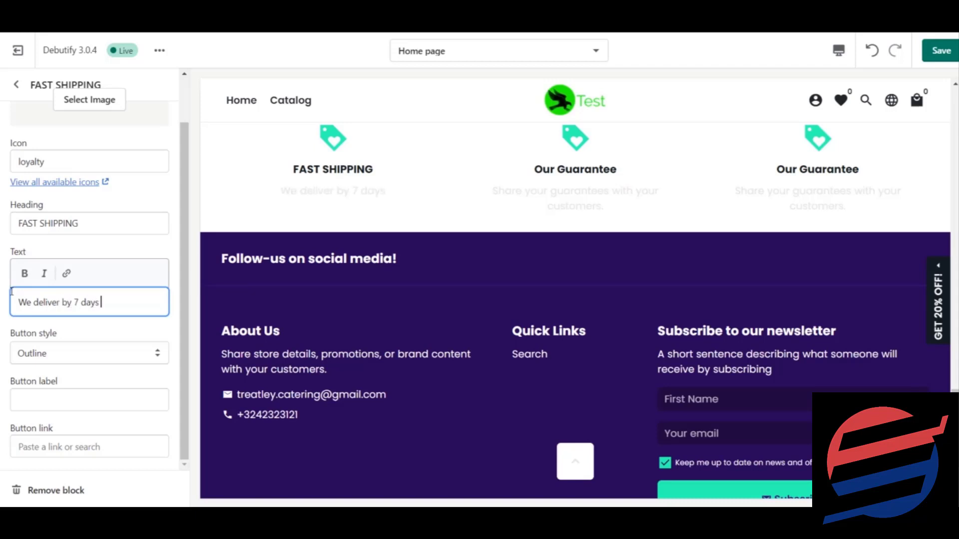
type(" once our oreders ")
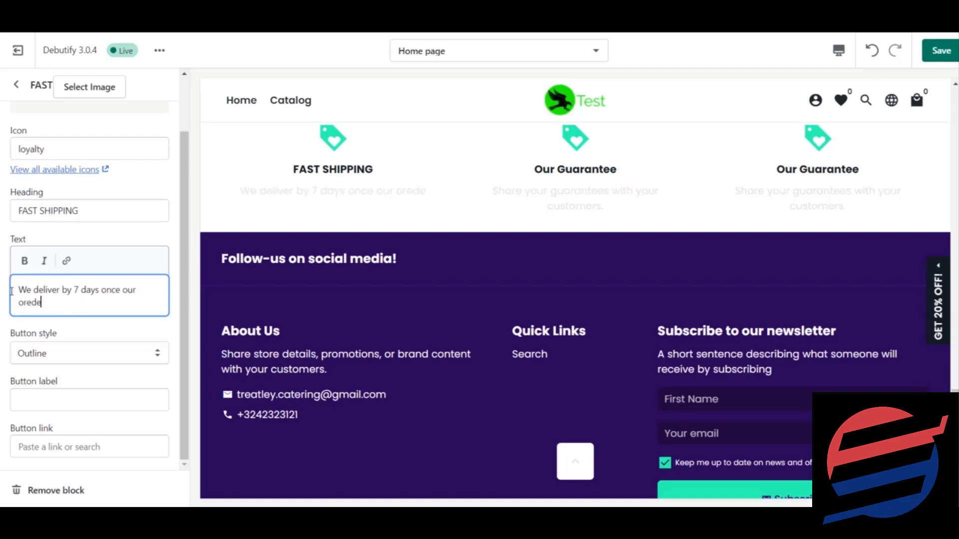
type("are placed")
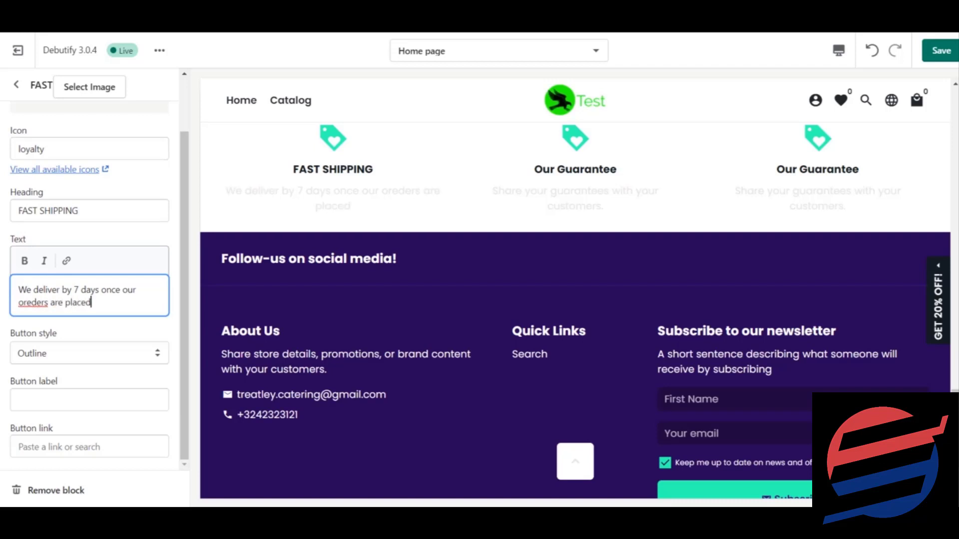
left_click(185, 226)
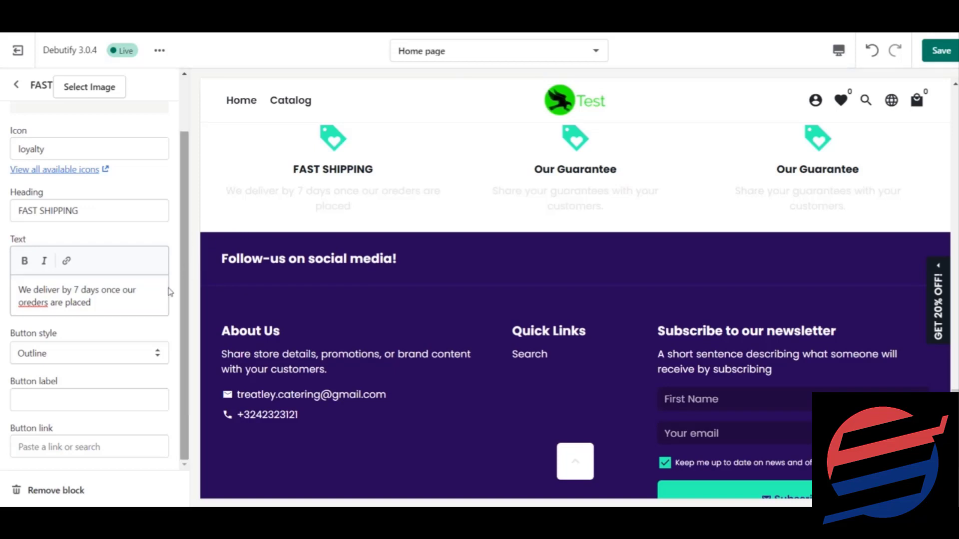
Check the Button style options and keep the button on Outline.
left_click(97, 354)
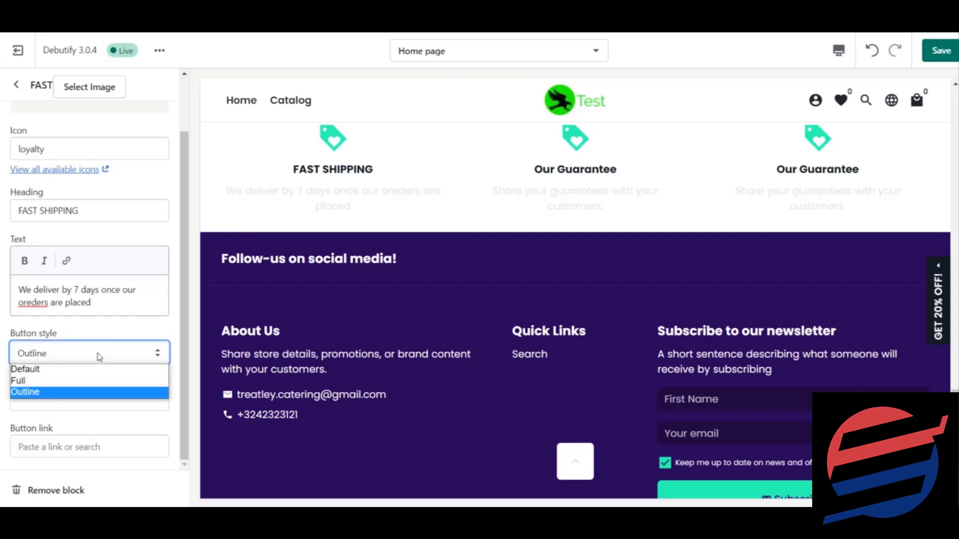
left_click(98, 357)
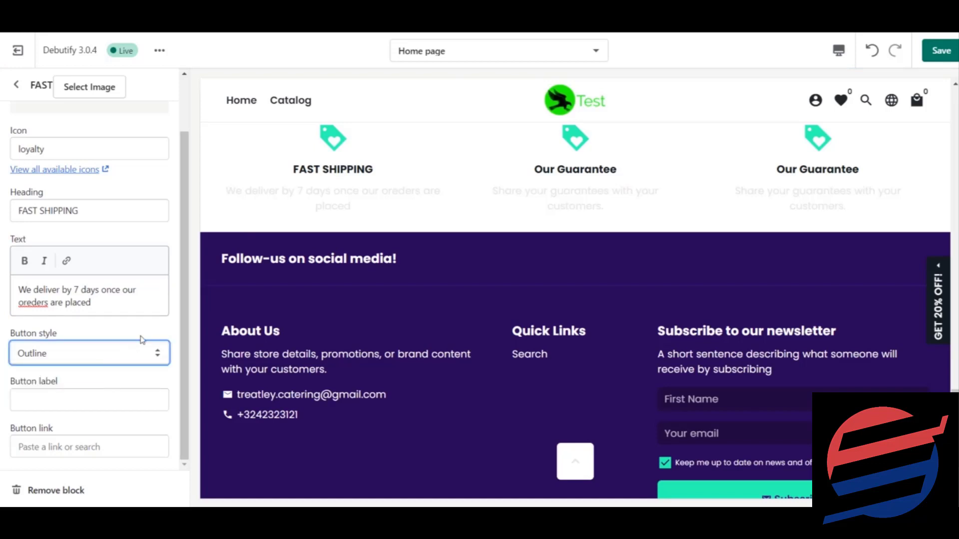
mouse_move(185, 292)
left_click(185, 281)
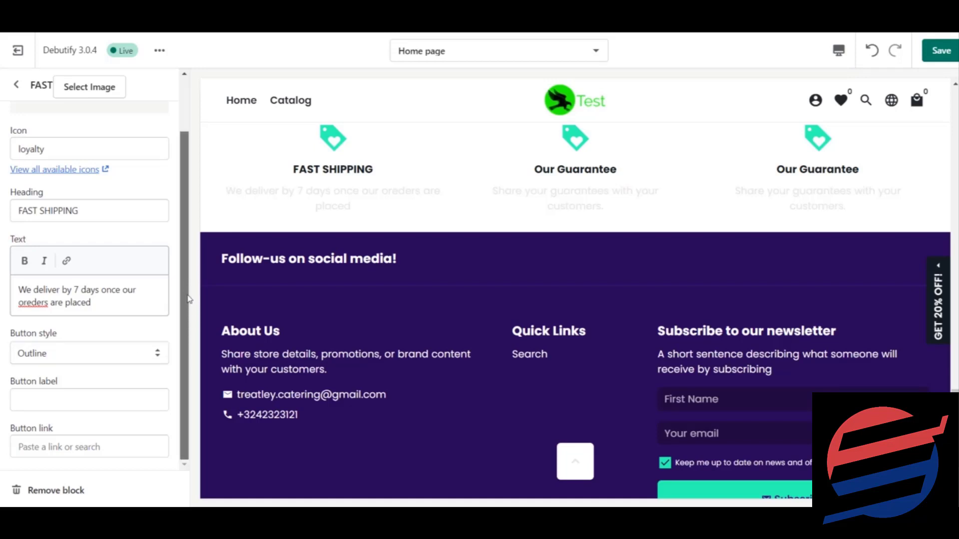
scroll(189, 300, "up", 1)
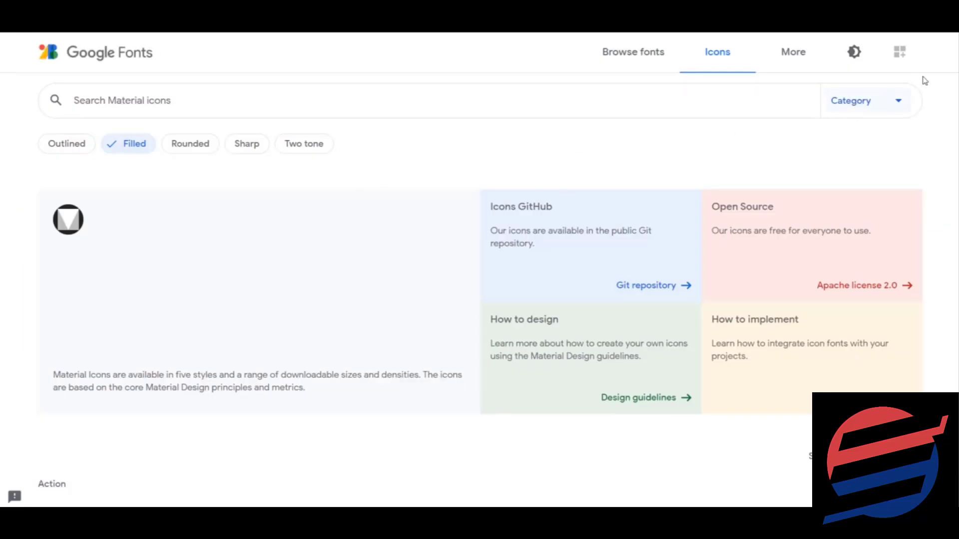
scroll(480, 300, "down", 4)
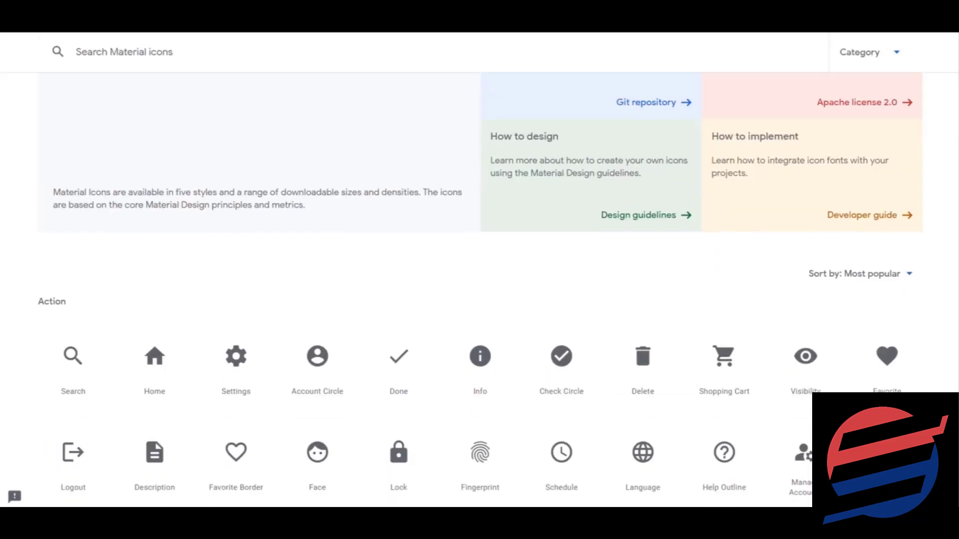
scroll(480, 300, "down", 2)
scroll(480, 299, "down", 2)
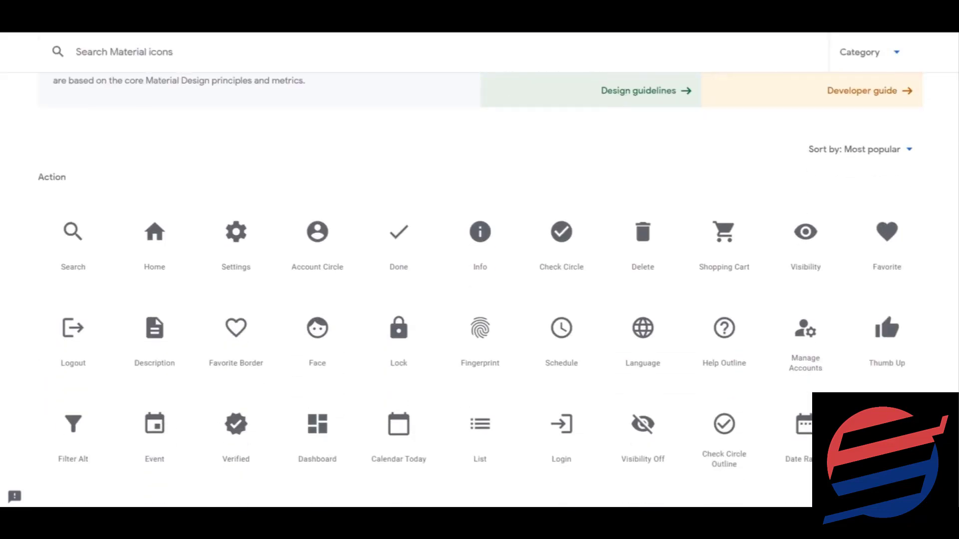
scroll(479, 300, "down", 2)
scroll(480, 300, "down", 1)
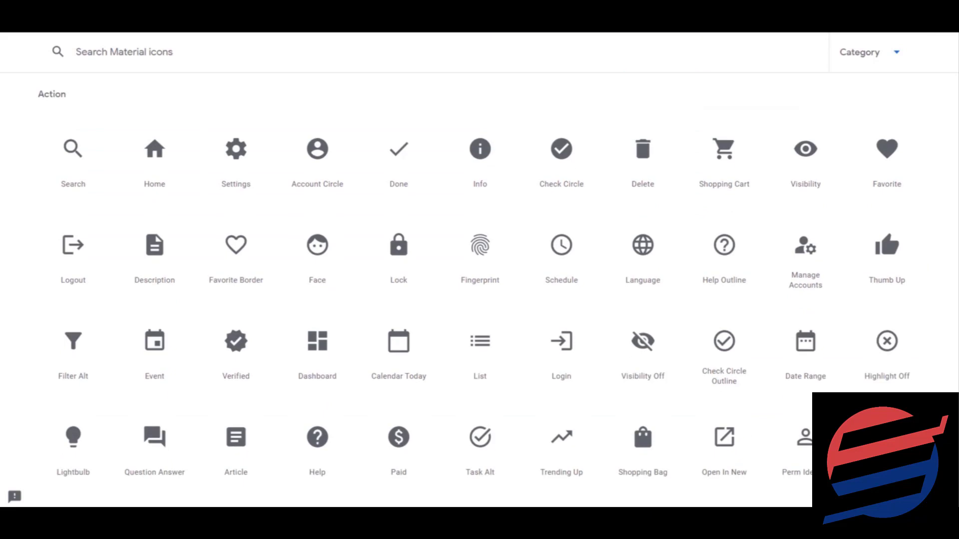
scroll(641, 426, "down", 1)
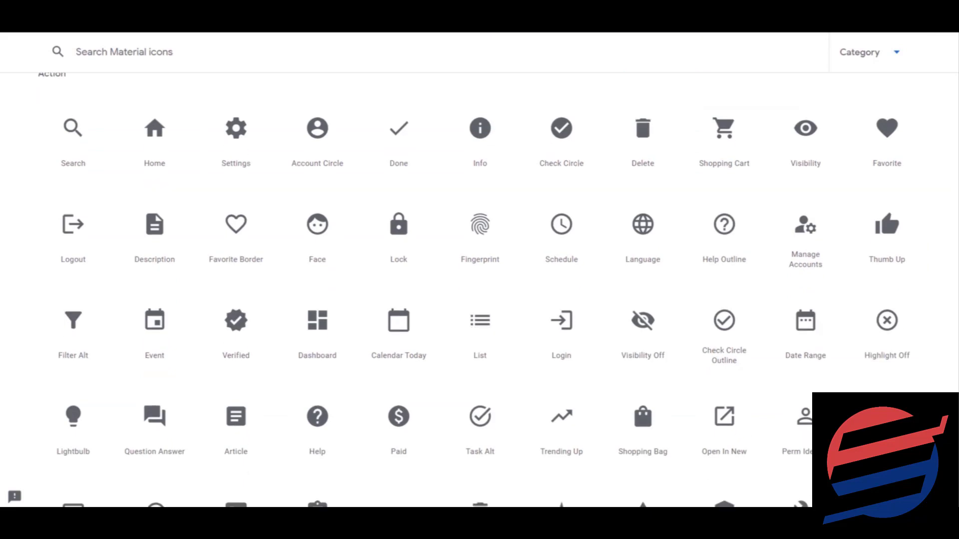
scroll(642, 405, "down", 3)
scroll(641, 307, "down", 2)
scroll(642, 265, "down", 2)
scroll(396, 389, "down", 1)
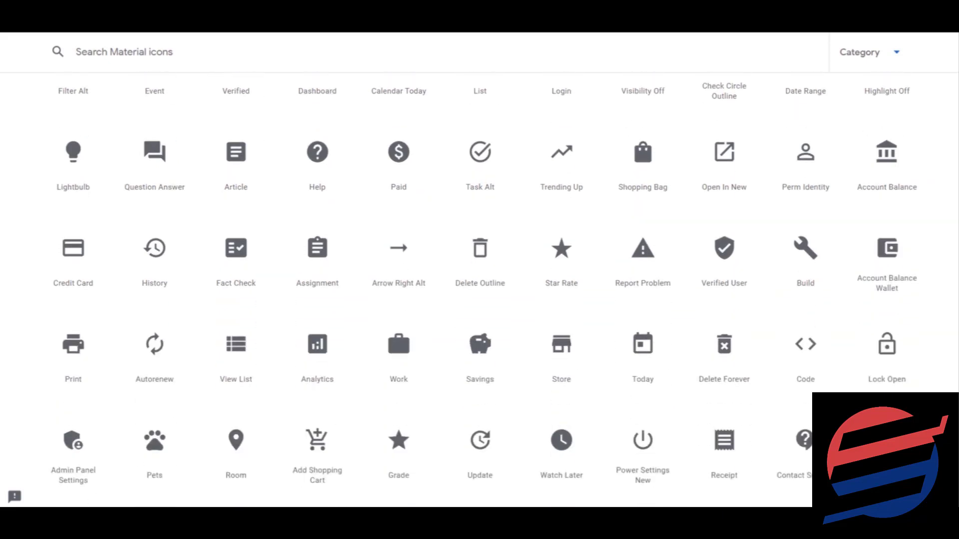
scroll(396, 343, "down", 2)
scroll(397, 261, "down", 2)
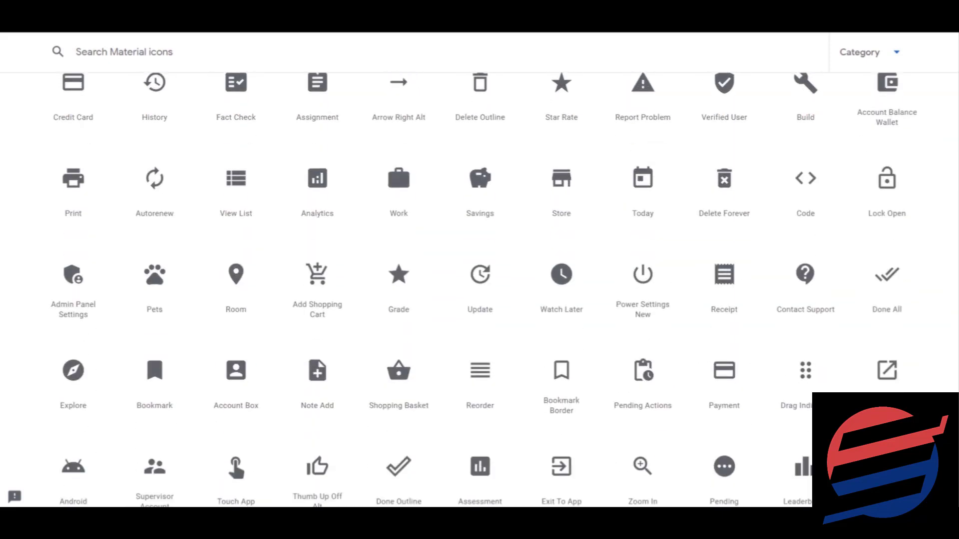
scroll(396, 156, "down", 2)
scroll(397, 94, "down", 2)
scroll(396, 94, "down", 2)
scroll(480, 301, "down", 1)
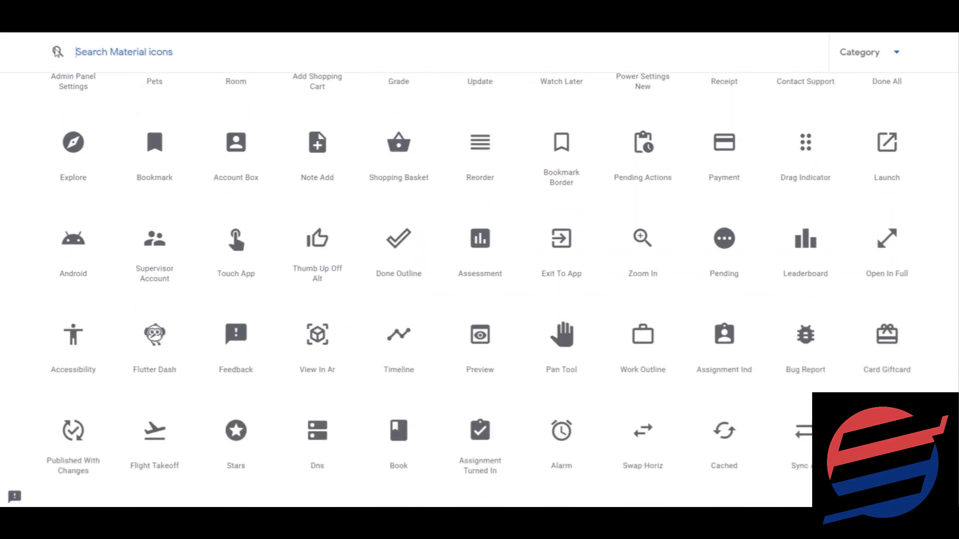
Search Google Fonts for 'delivery', download the black Local Shipping icon, and open black-24dp.zip.
left_click(124, 52)
type("de")
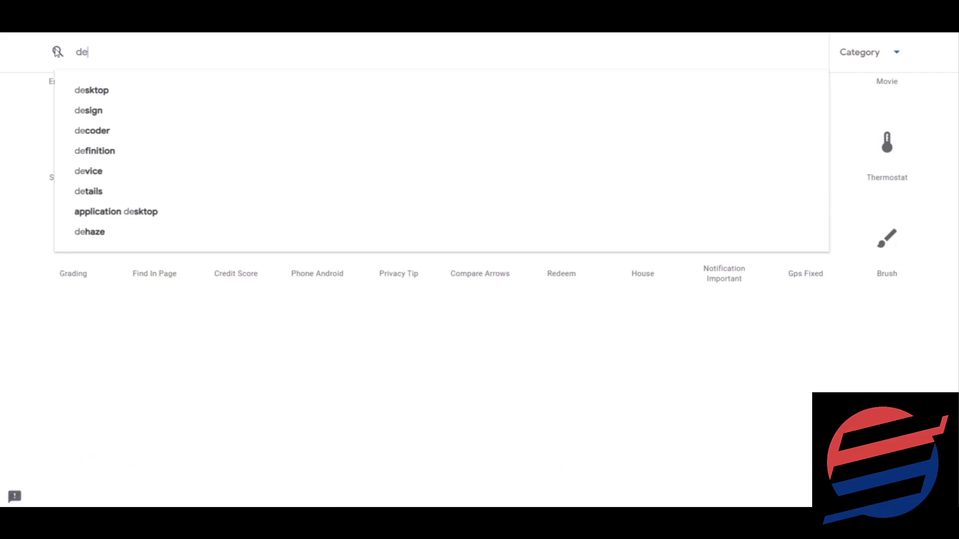
type("liver")
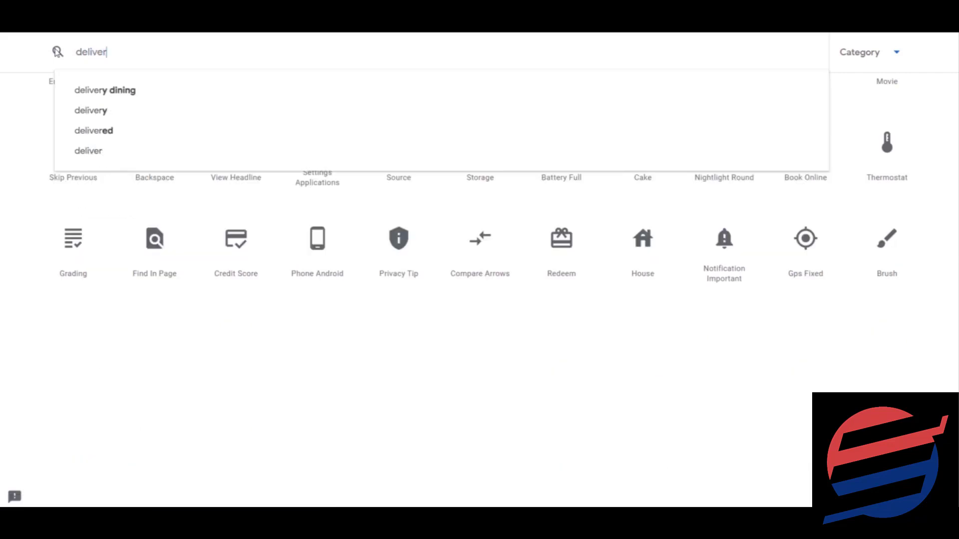
type("y")
left_click(93, 89)
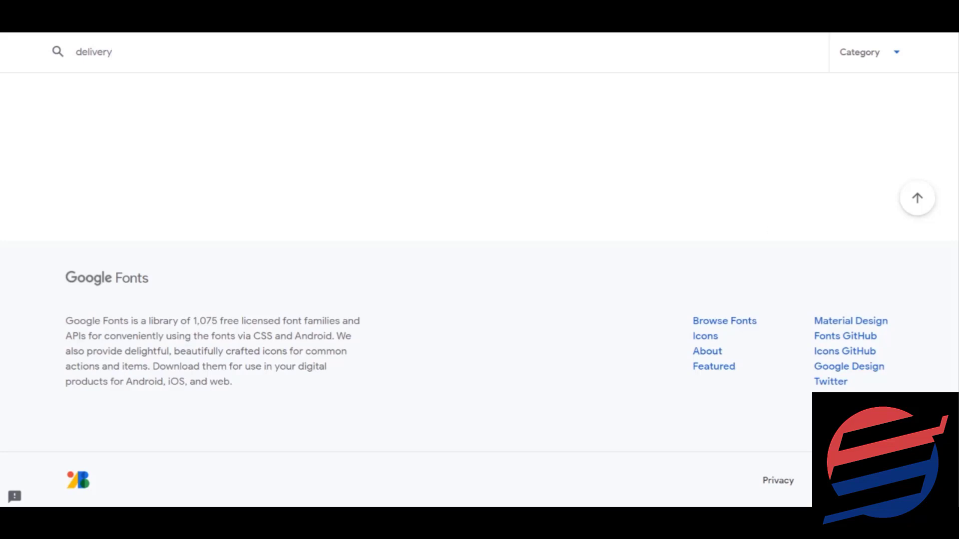
scroll(63, 298, "up", 3)
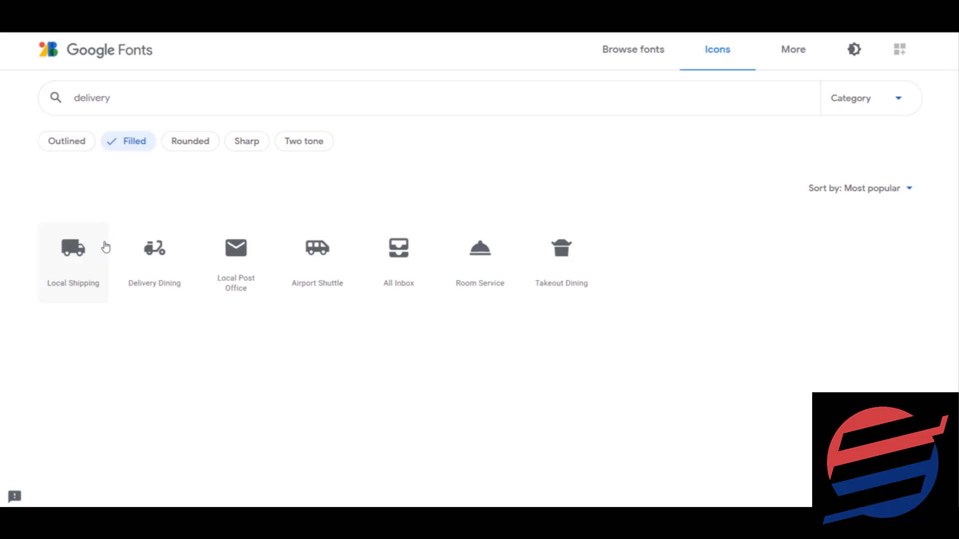
left_click(95, 255)
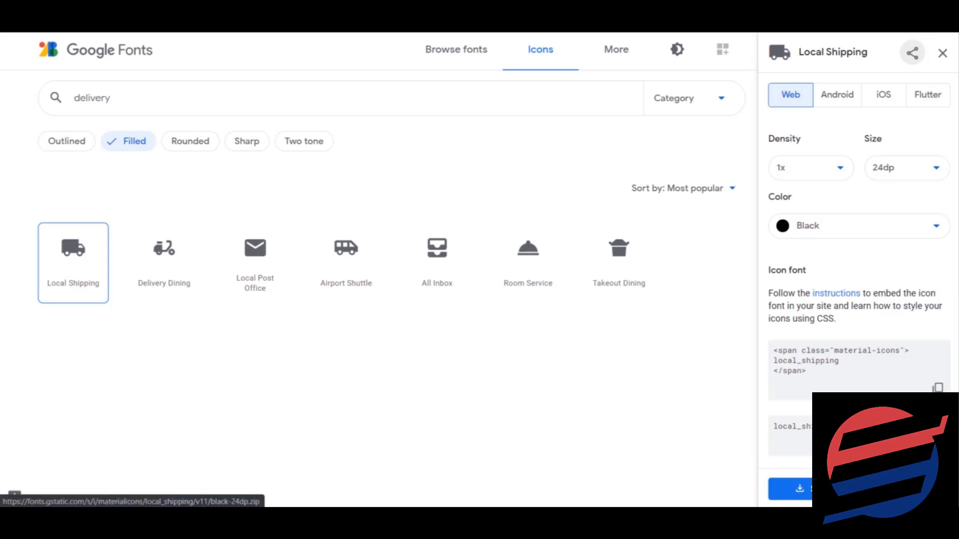
left_click(795, 489)
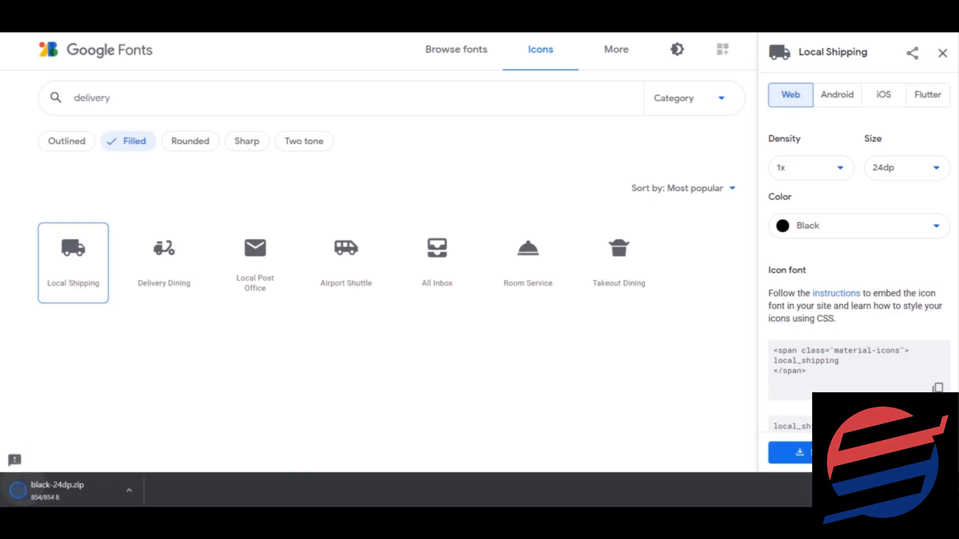
left_click(92, 495)
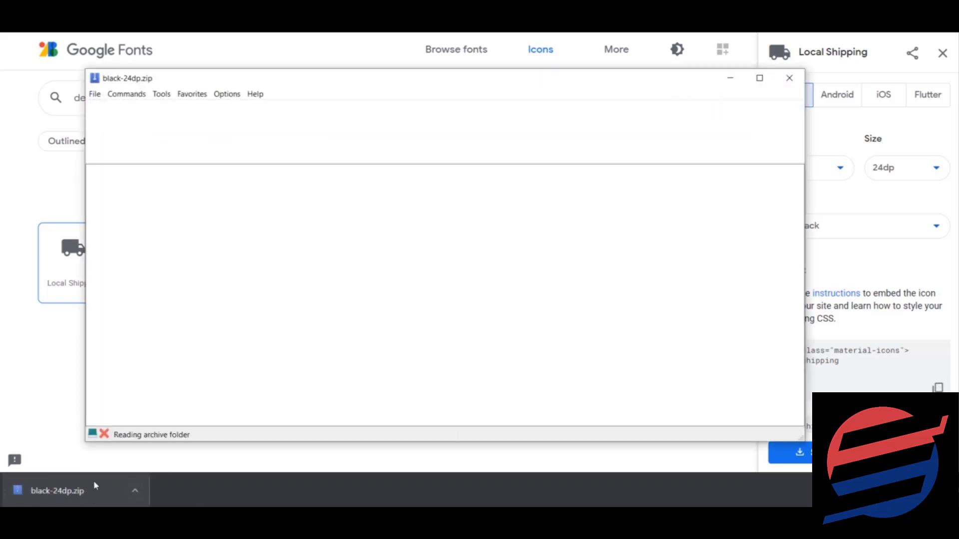
Inspect the local shipping PNG in the archive's 2x folder, then close WinRAR.
left_click(199, 210)
double_click(199, 210)
left_click(202, 196)
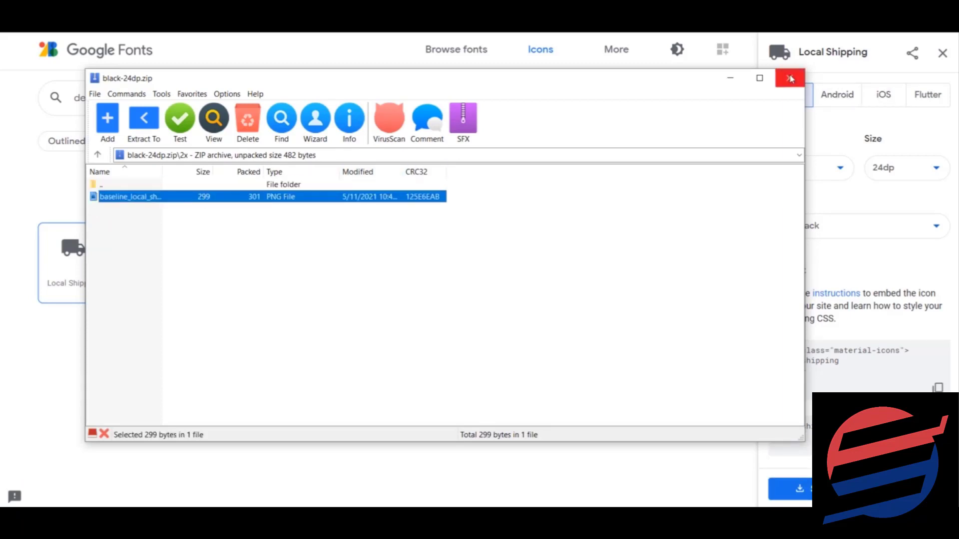
key("alt+F4")
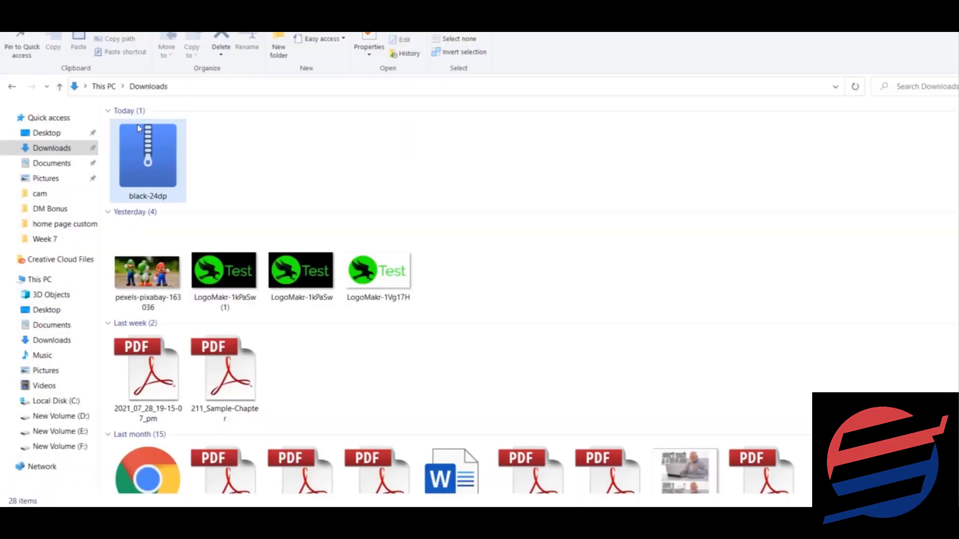
Extract black-24dp.zip into Downloads with Extract Here and open the resulting 2x folder.
left_click(139, 130)
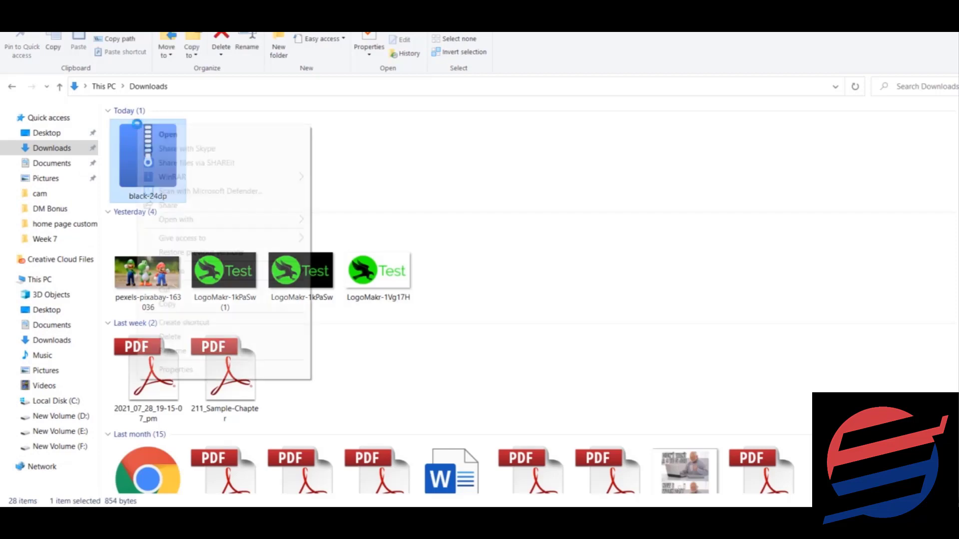
right_click(139, 130)
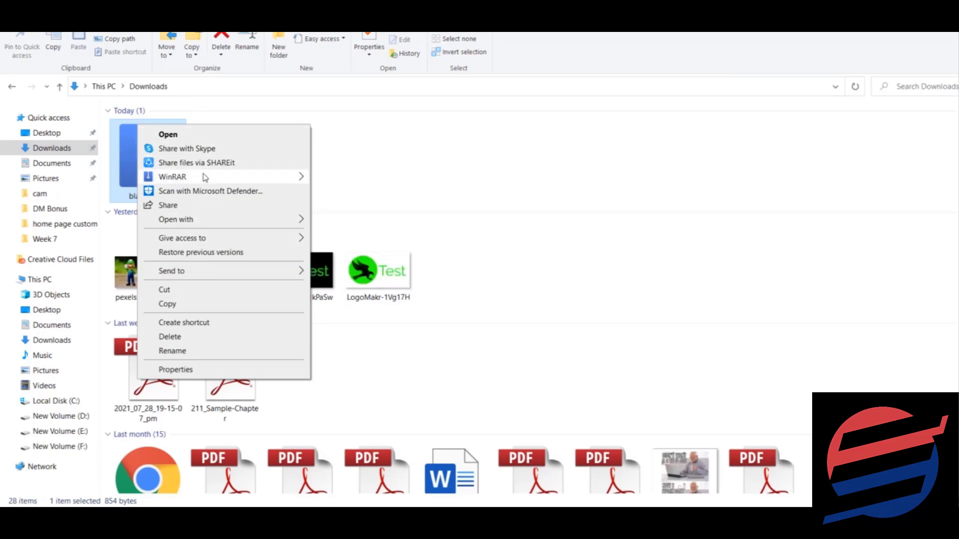
mouse_move(173, 177)
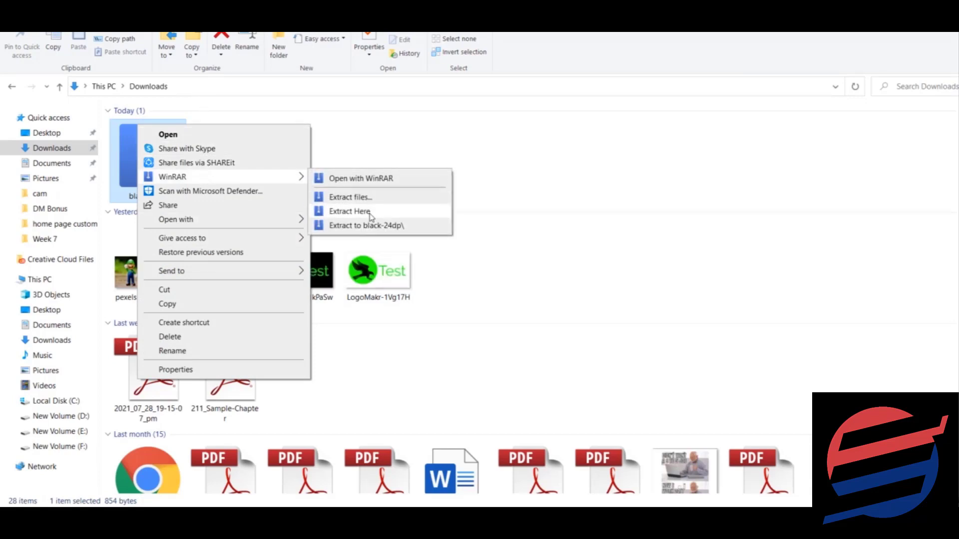
left_click(351, 210)
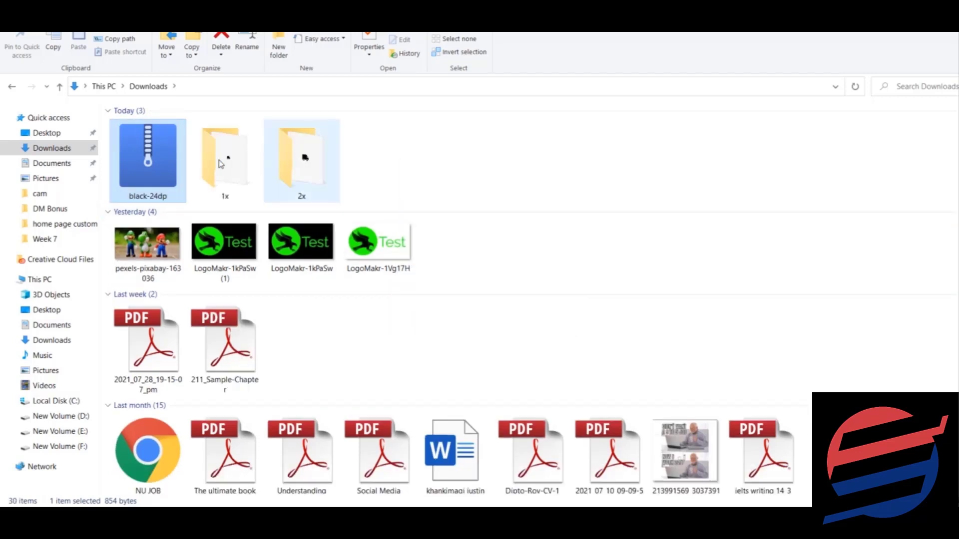
left_click(279, 163)
double_click(278, 163)
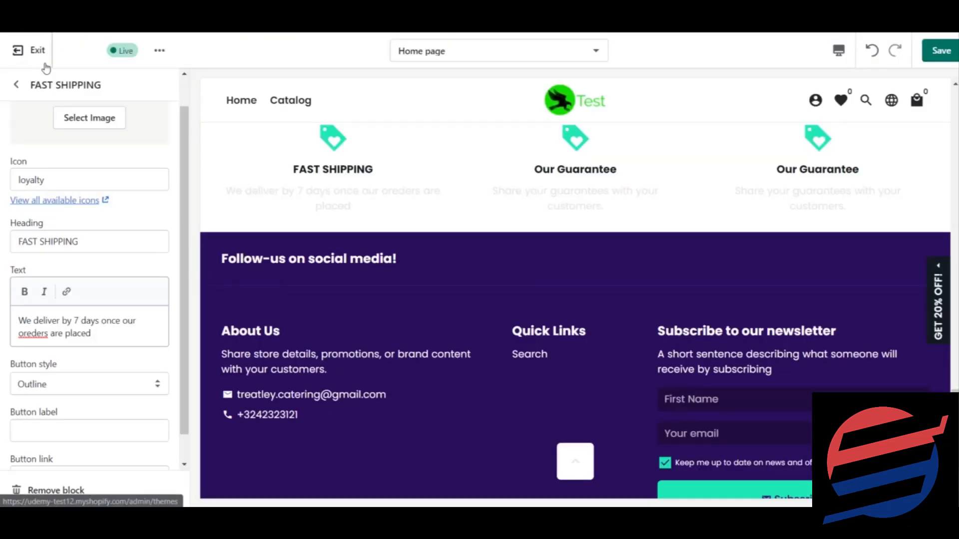
scroll(186, 181, "up", 2)
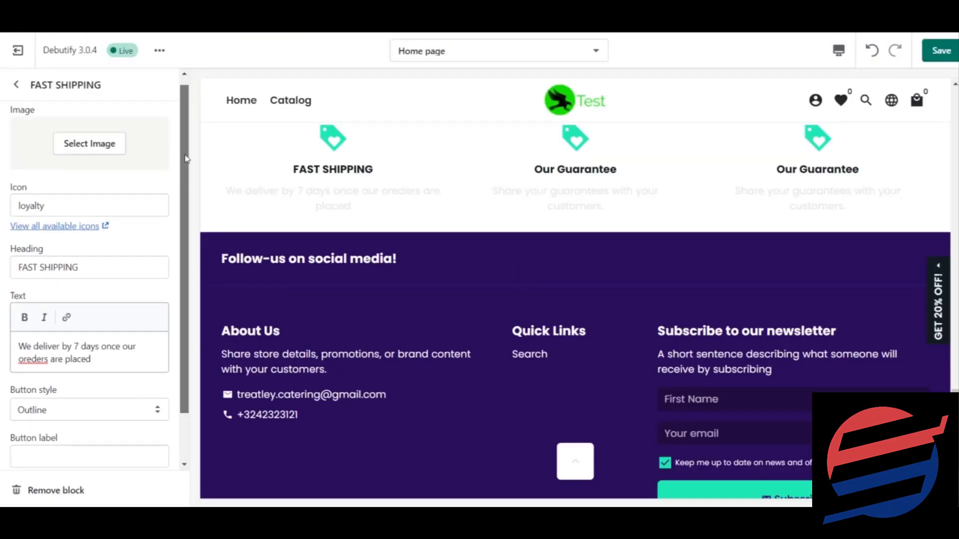
Upload baseline_local_shipping from Downloads\2x and set it as the FAST SHIPPING block's image.
left_click(89, 153)
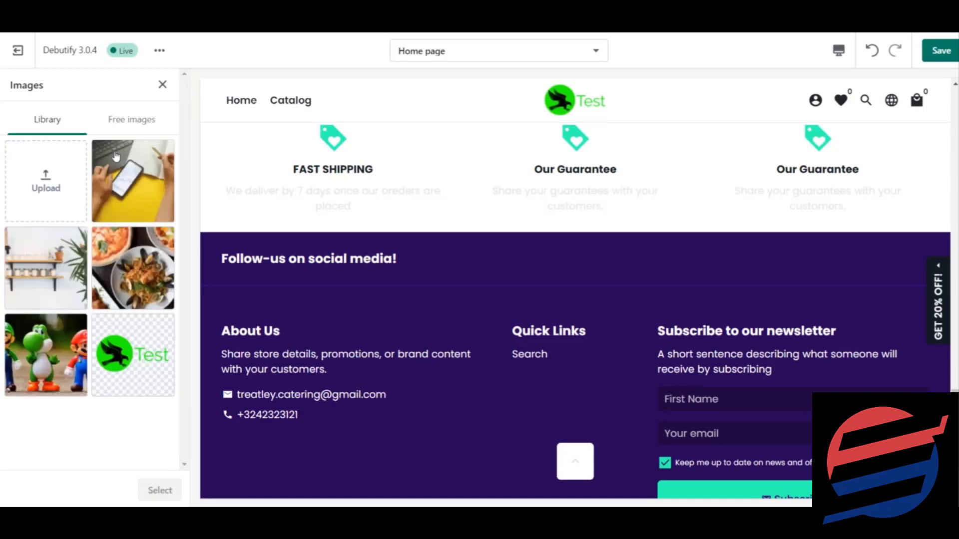
left_click(54, 190)
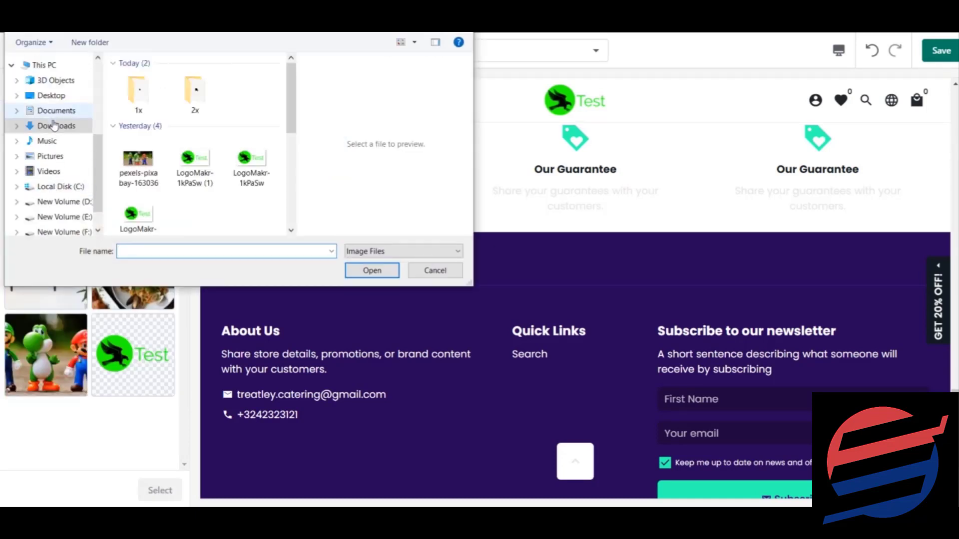
double_click(196, 94)
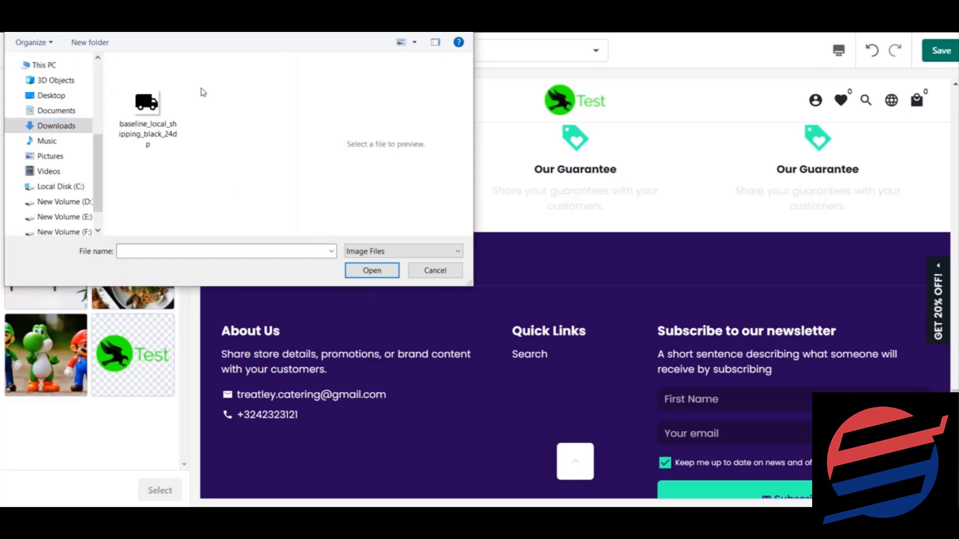
double_click(147, 105)
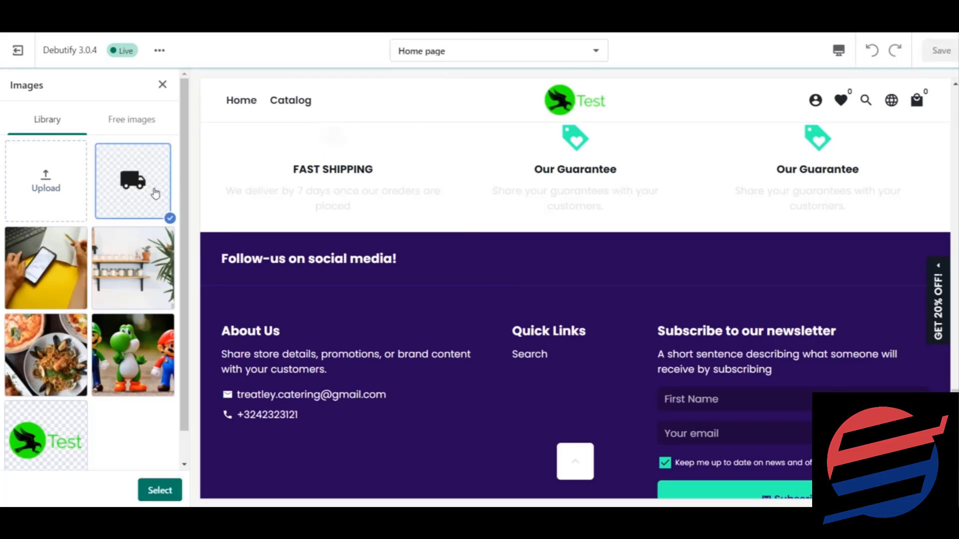
left_click(156, 192)
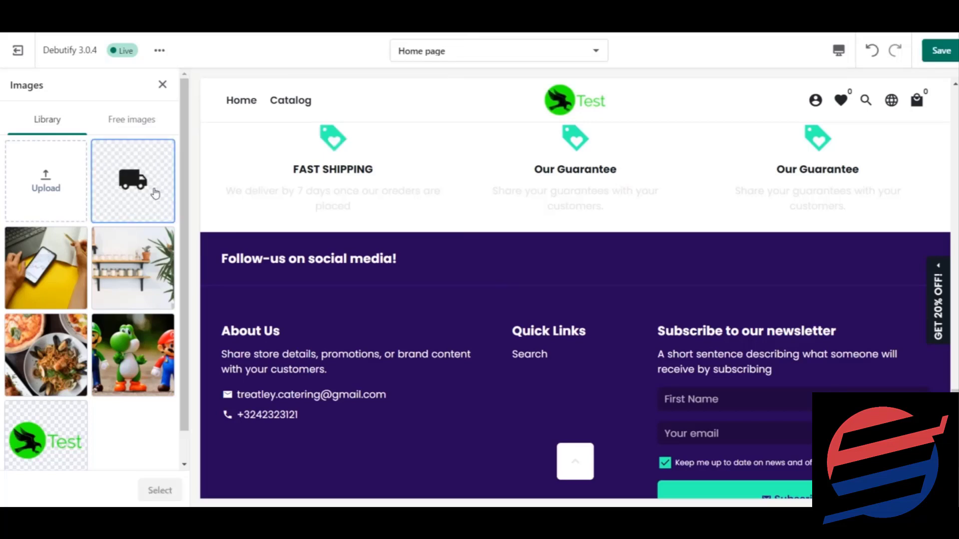
left_click(155, 193)
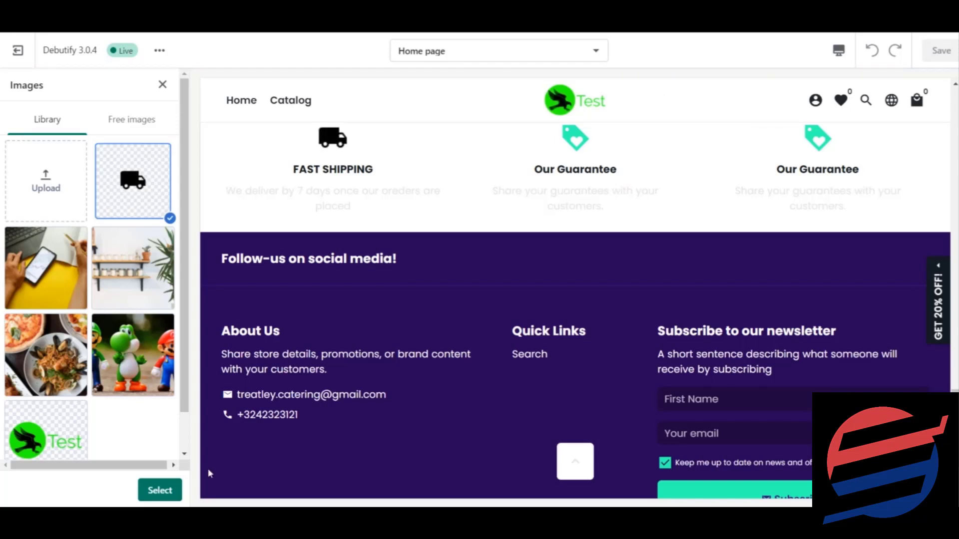
left_click(160, 491)
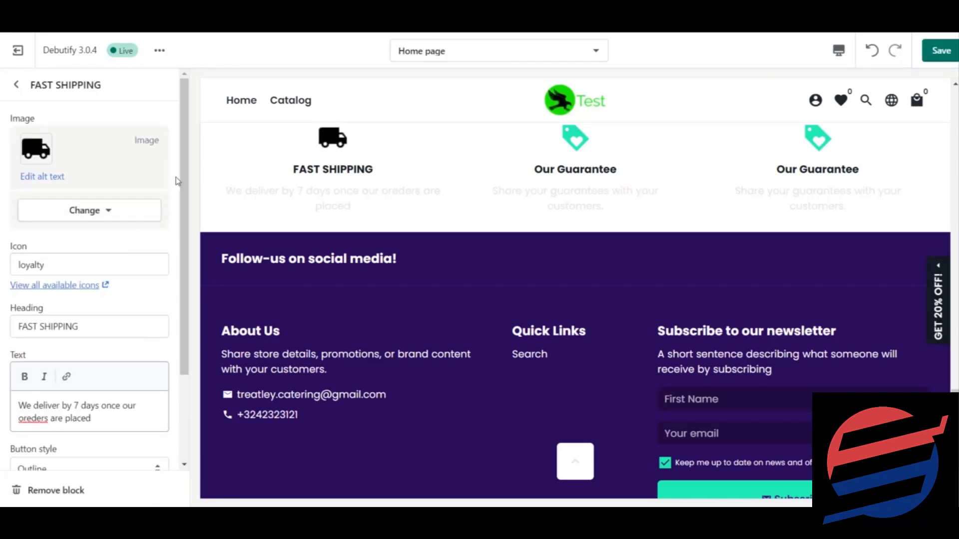
left_click_drag(184, 174, 185, 288)
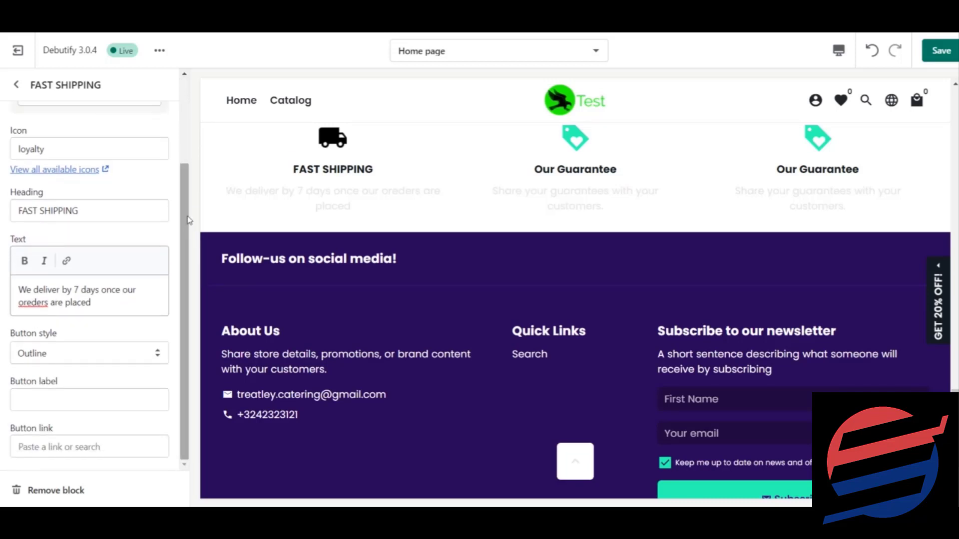
left_click_drag(185, 219, 185, 113)
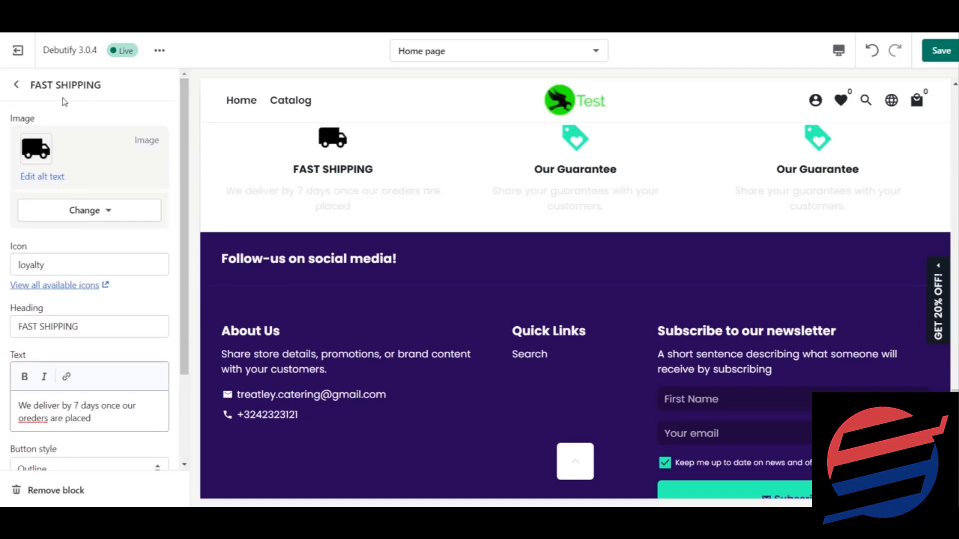
Open the middle Our Guarantee block and change its heading to SAFE RETURNS.
left_click(18, 86)
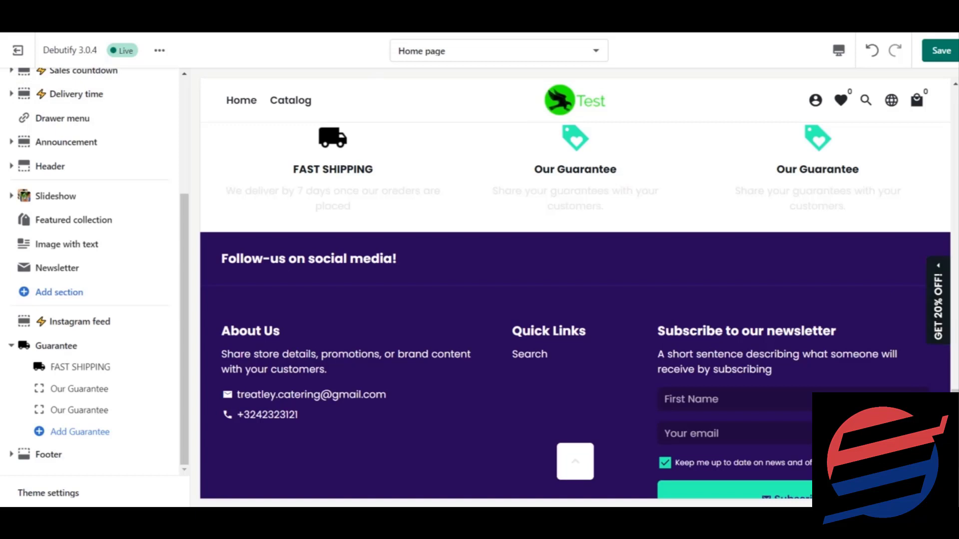
scroll(508, 322, "up", 3)
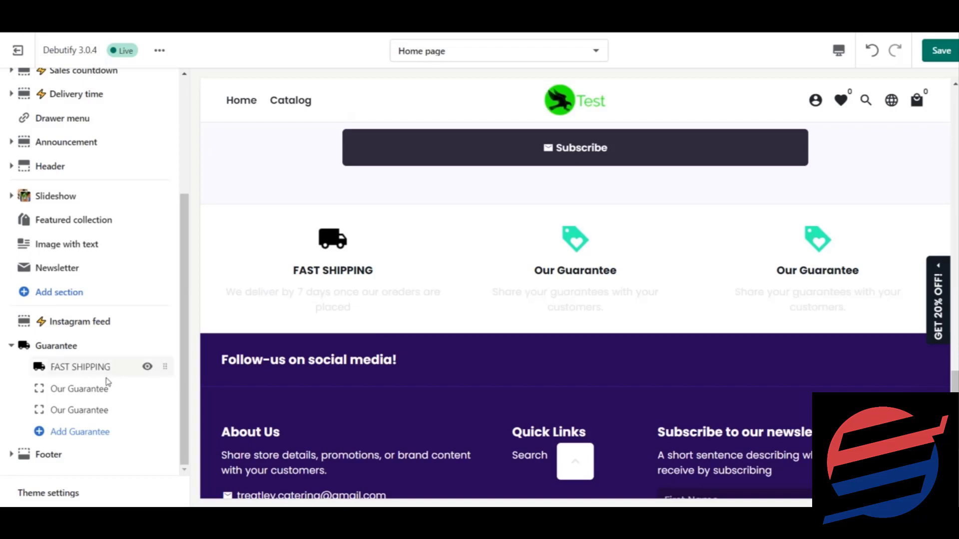
left_click(79, 388)
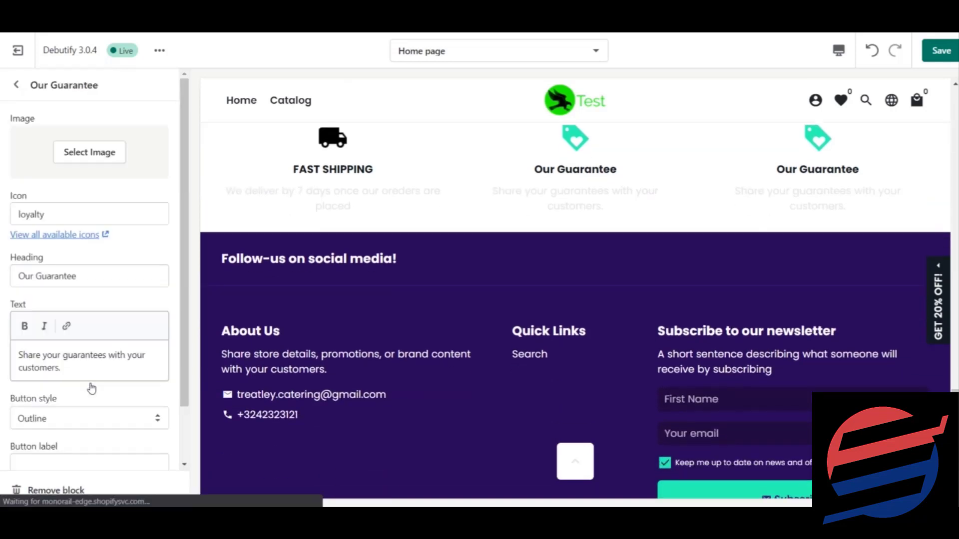
double_click(103, 210)
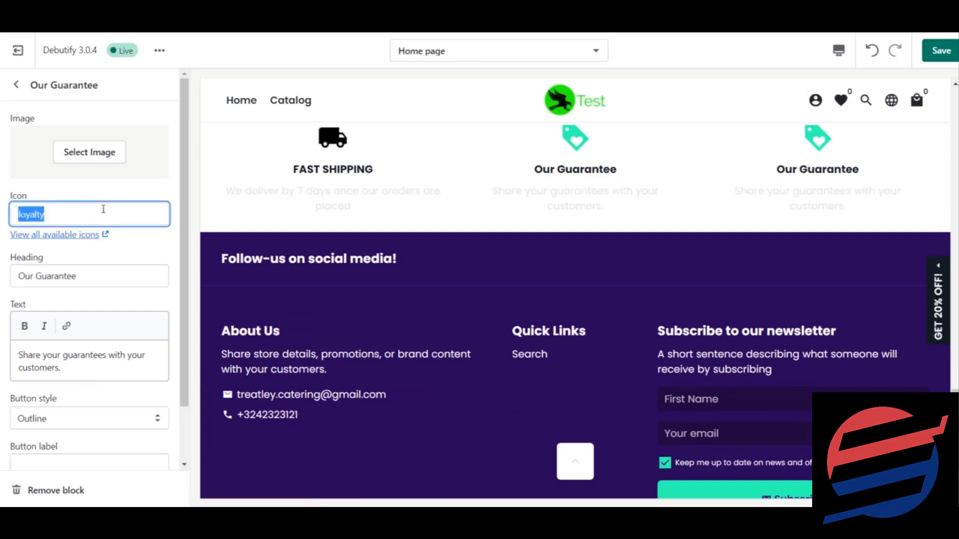
double_click(91, 280)
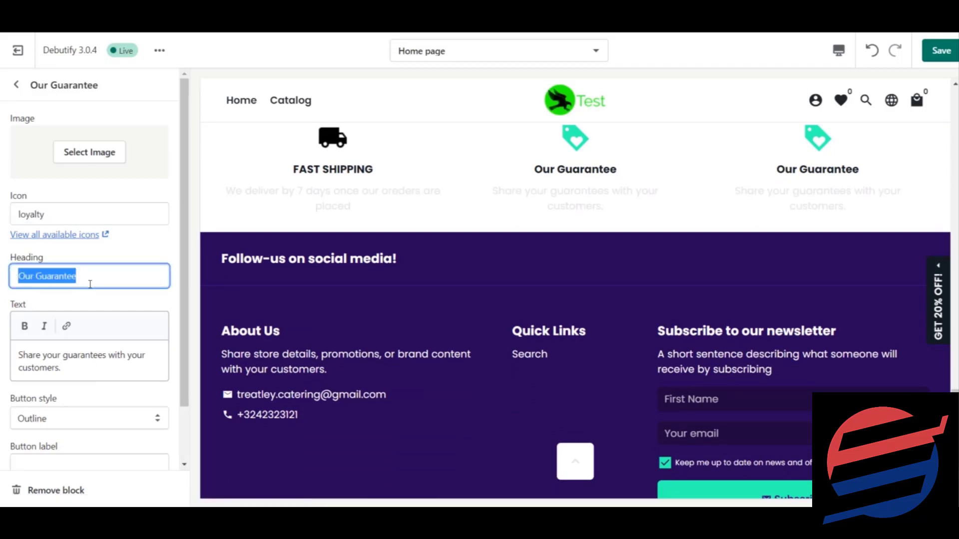
type("Sa")
key("BackSpace")
type("AFE RETURNS")
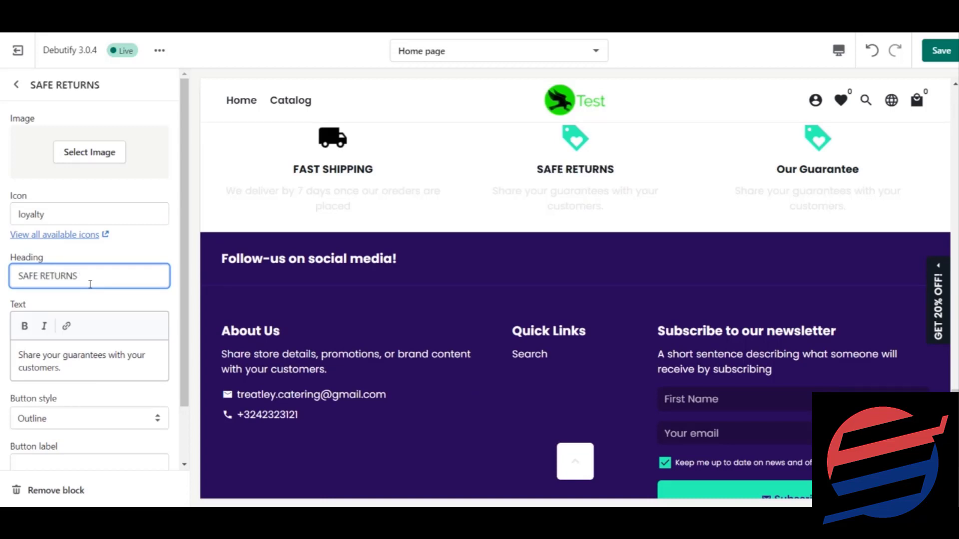
key("alt+Tab")
Replace the icon search term 'delivery' with 'safe'.
left_click(193, 96)
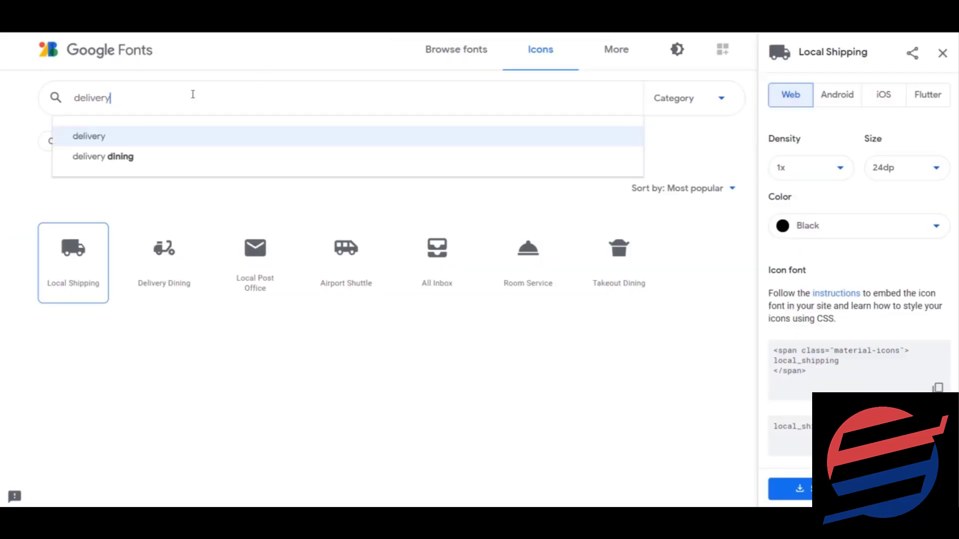
double_click(192, 96)
type("r")
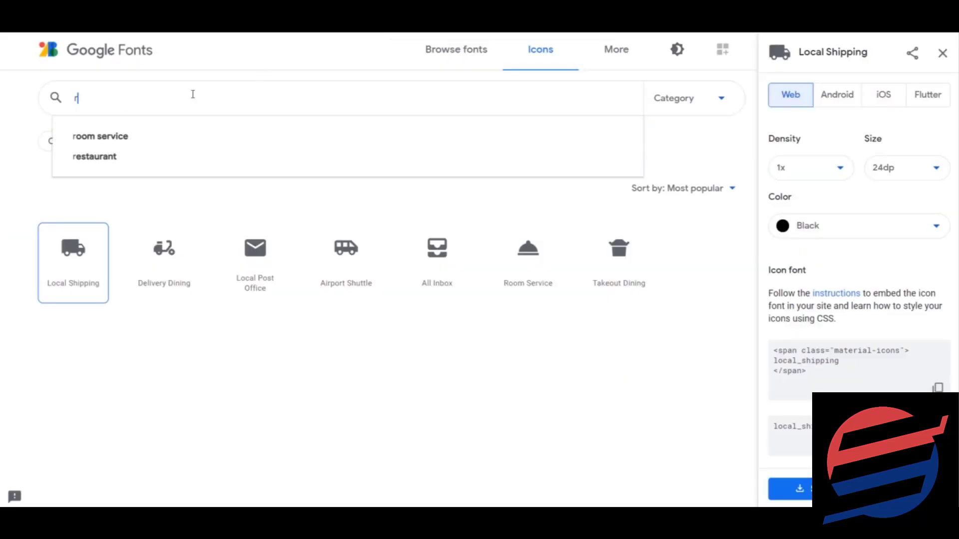
type("eturns")
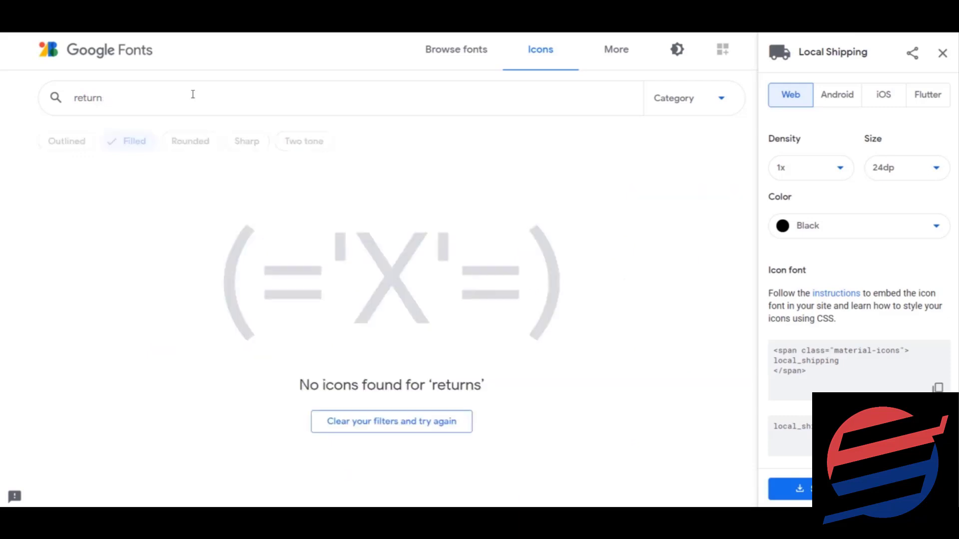
key("BackSpace")
key("BackSpace")
key("BackSpace")
key("BackSpace")
type("safe")
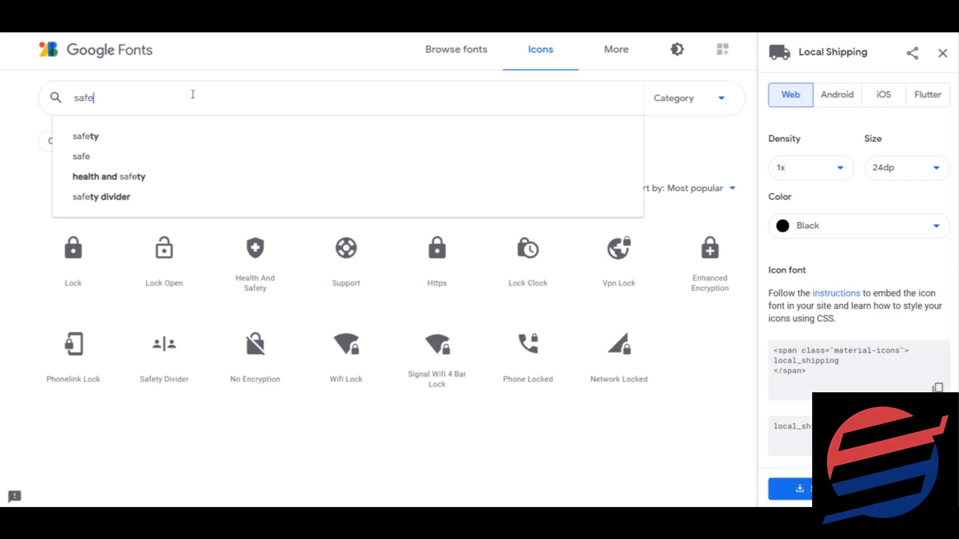
key("Return")
type("return")
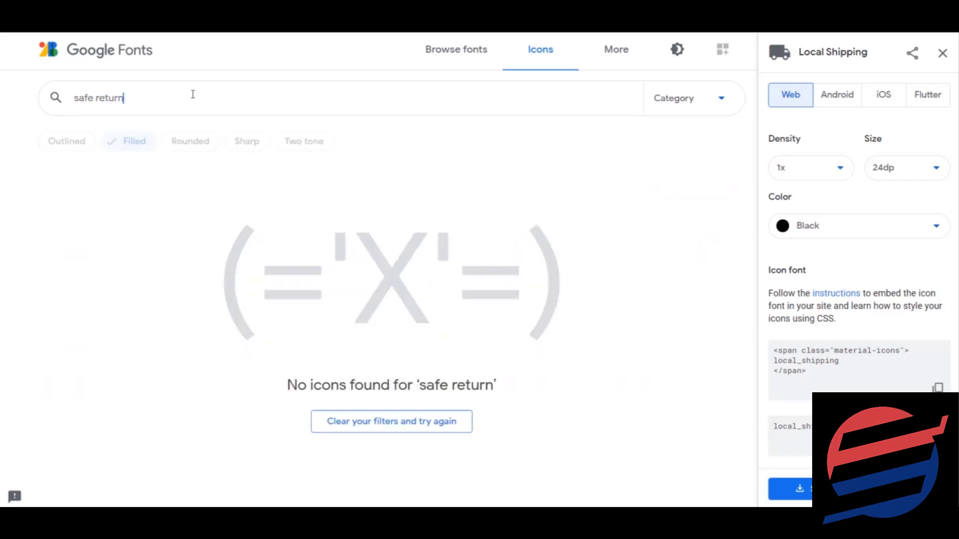
key("BackSpace")
key("BackSpace")
key("BackSpace")
key("BackSpace")
key("BackSpace")
key("BackSpace")
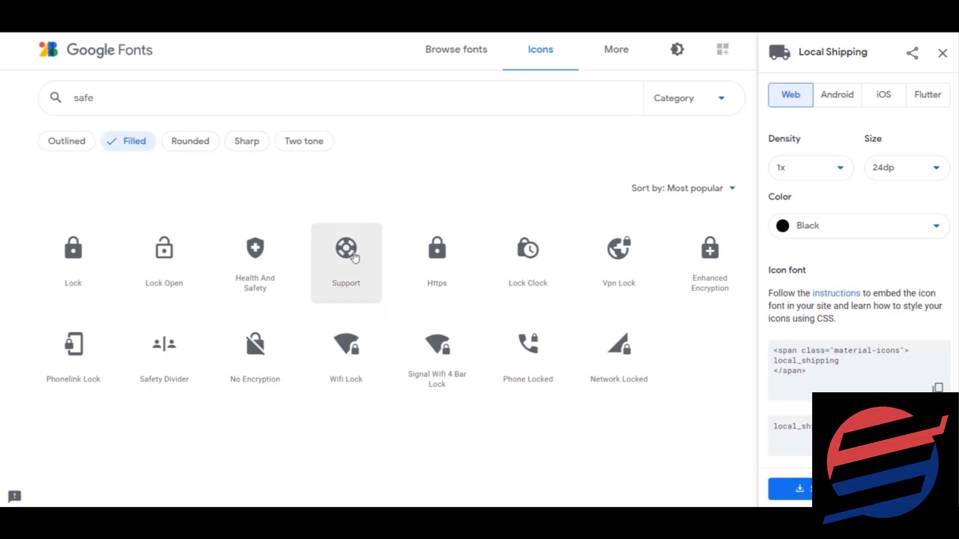
Download the filled Support icon in black as a zip.
left_click(352, 254)
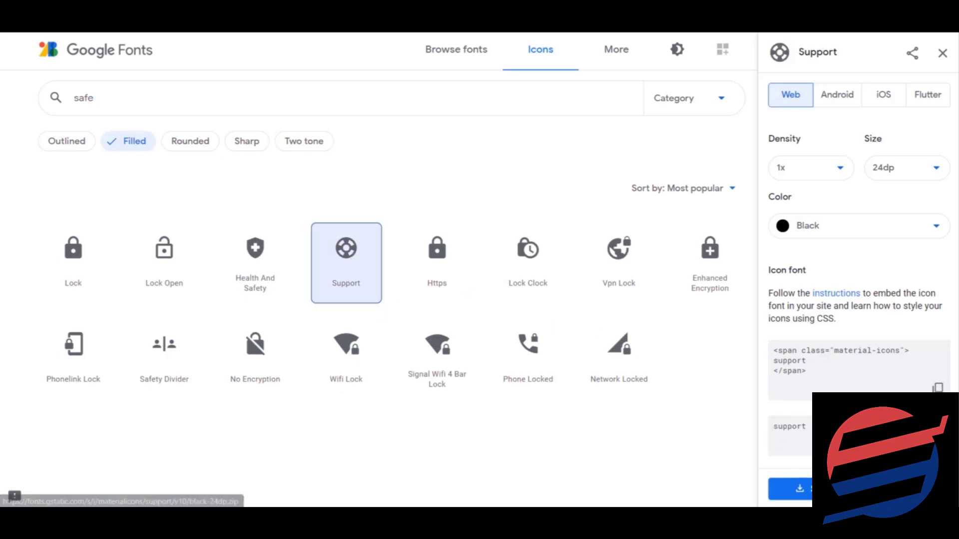
left_click(791, 489)
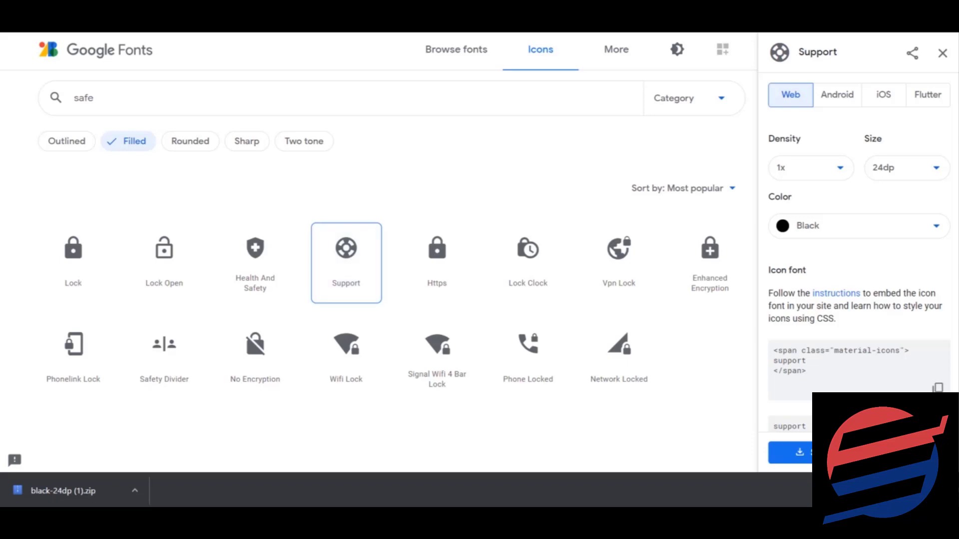
left_click(22, 38)
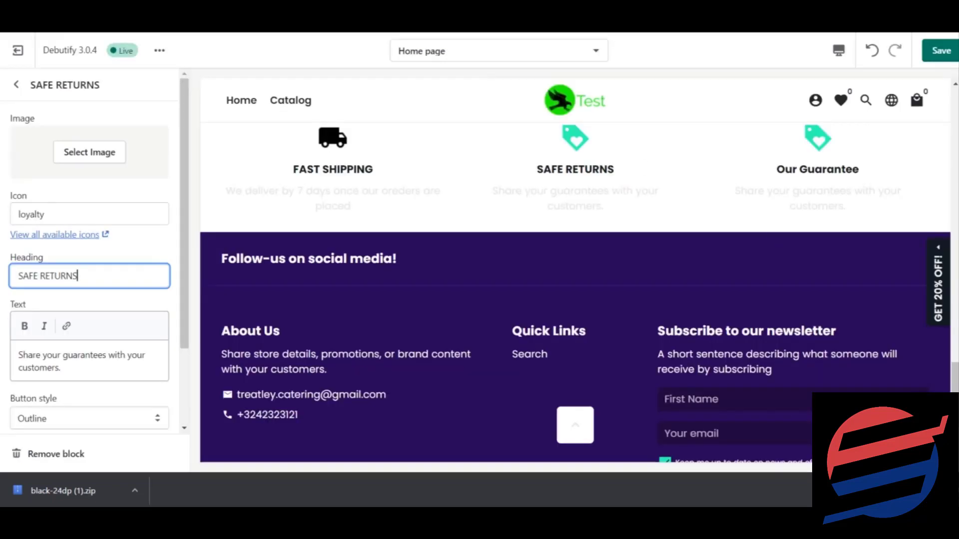
scroll(575, 262, "up", 3)
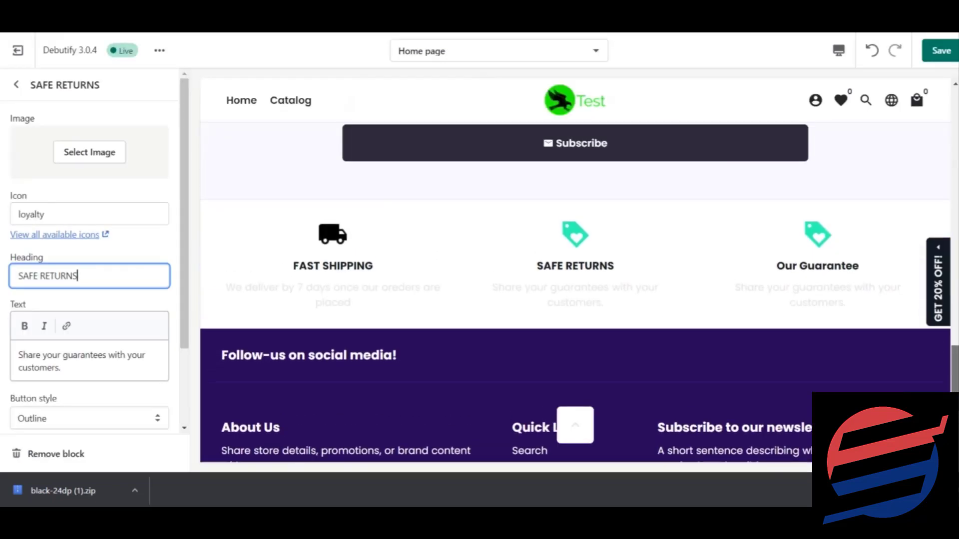
scroll(717, 323, "down", 1)
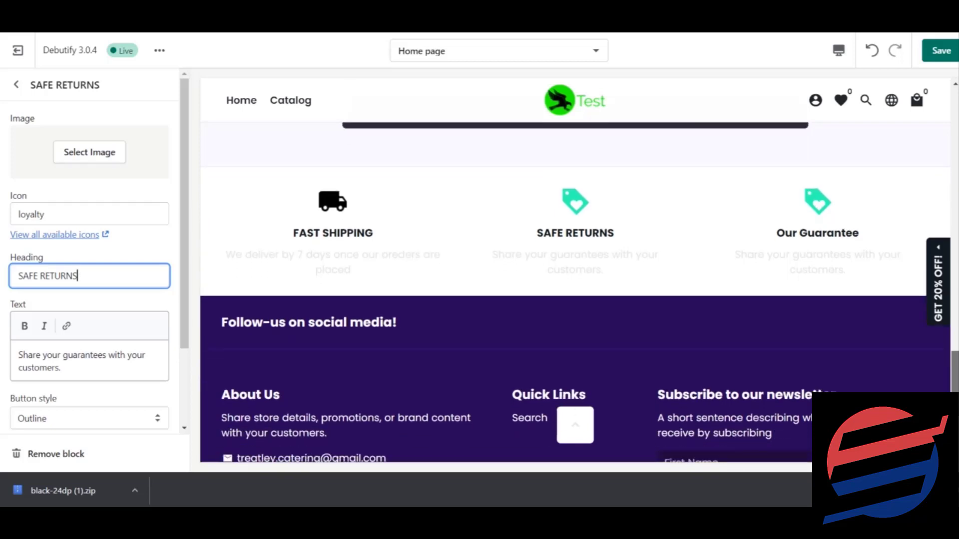
left_click_drag(536, 234, 621, 233)
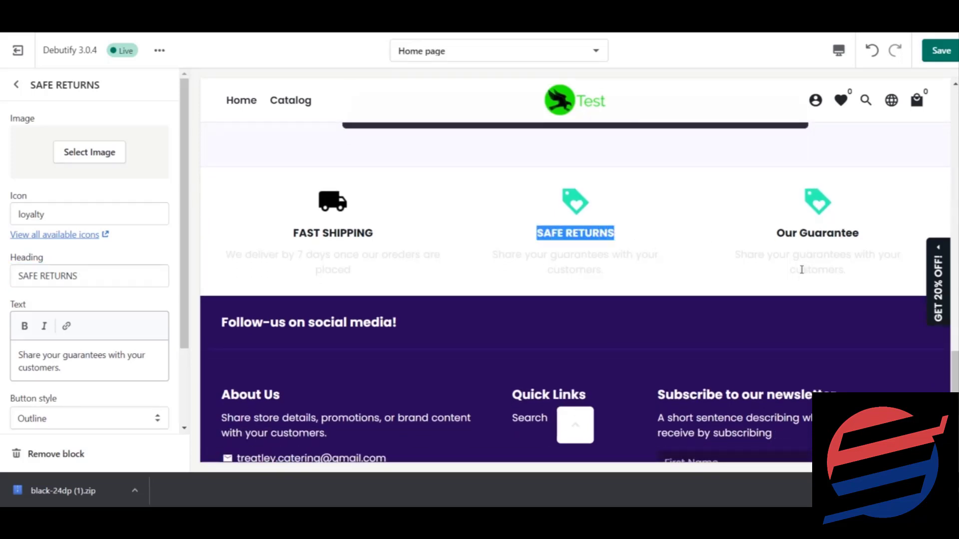
left_click_drag(777, 233, 860, 233)
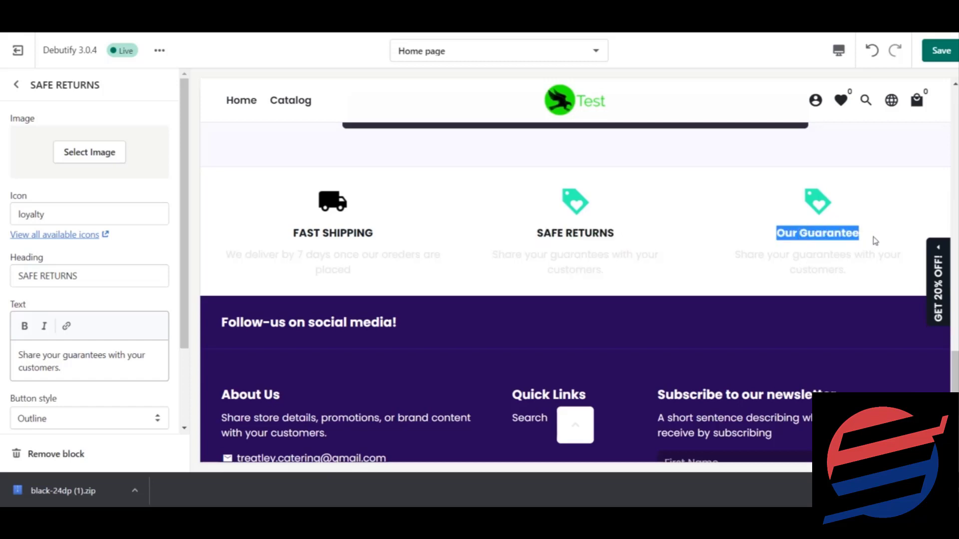
Search icons for 'customer' and download the black Support Agent icon zip.
key("ctrl+Tab")
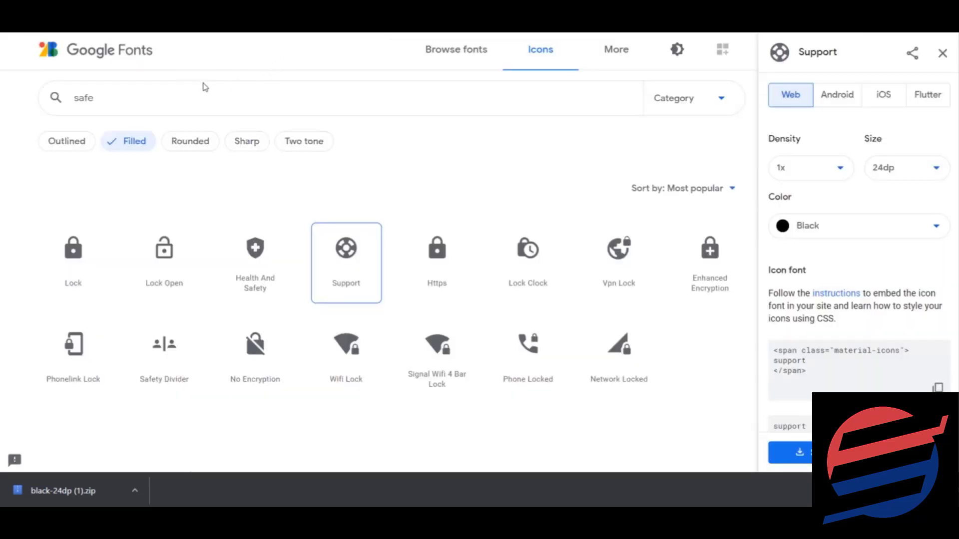
left_click(196, 94)
key("BackSpace")
key("BackSpace")
key("BackSpace")
type("cust")
type("omer")
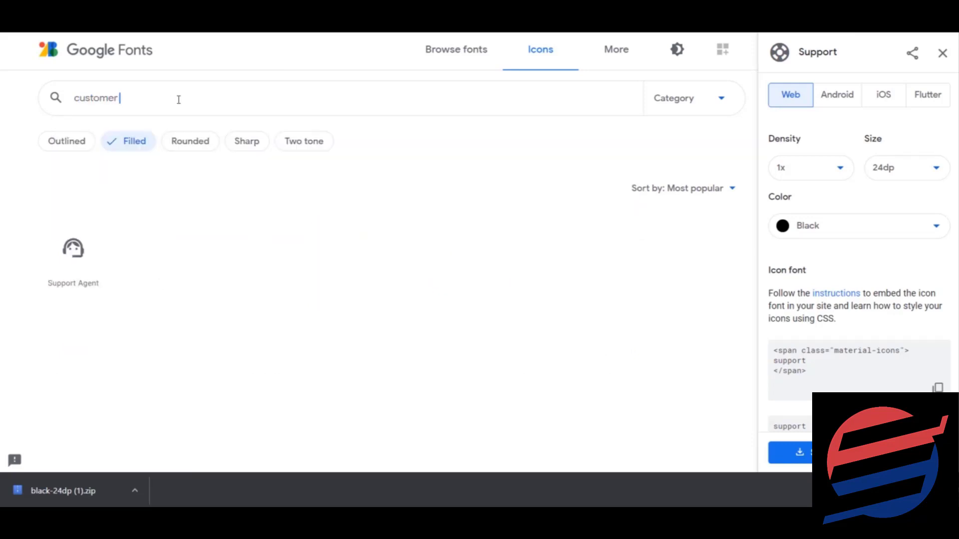
key("BackSpace")
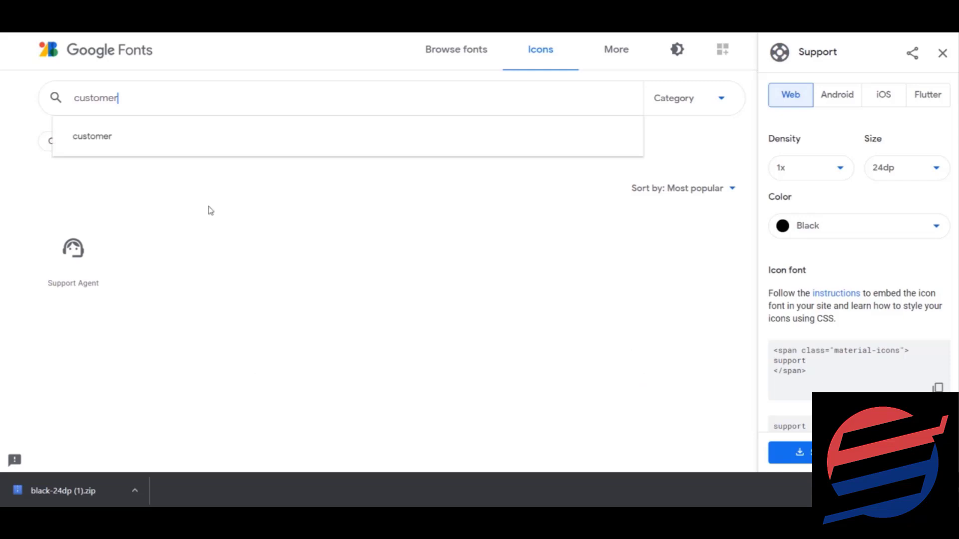
type("s")
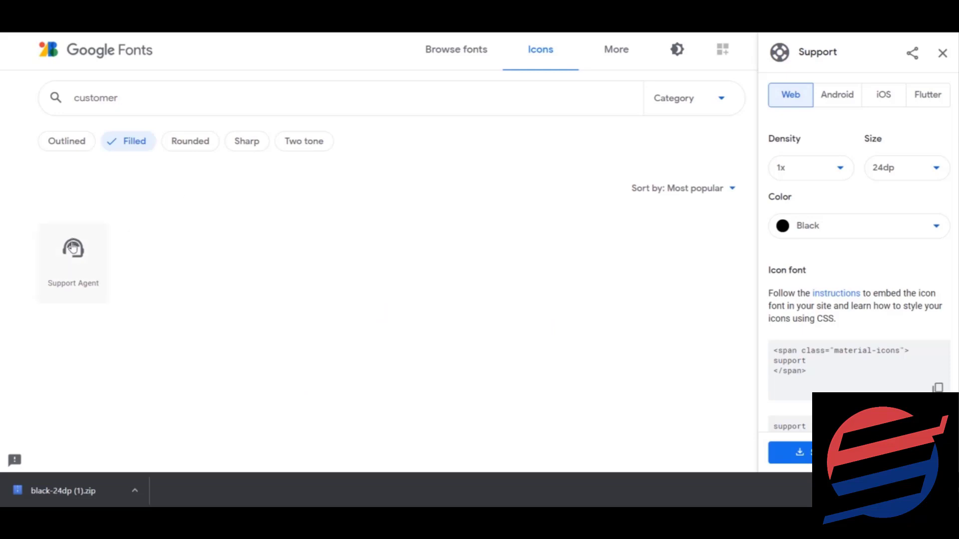
left_click(73, 253)
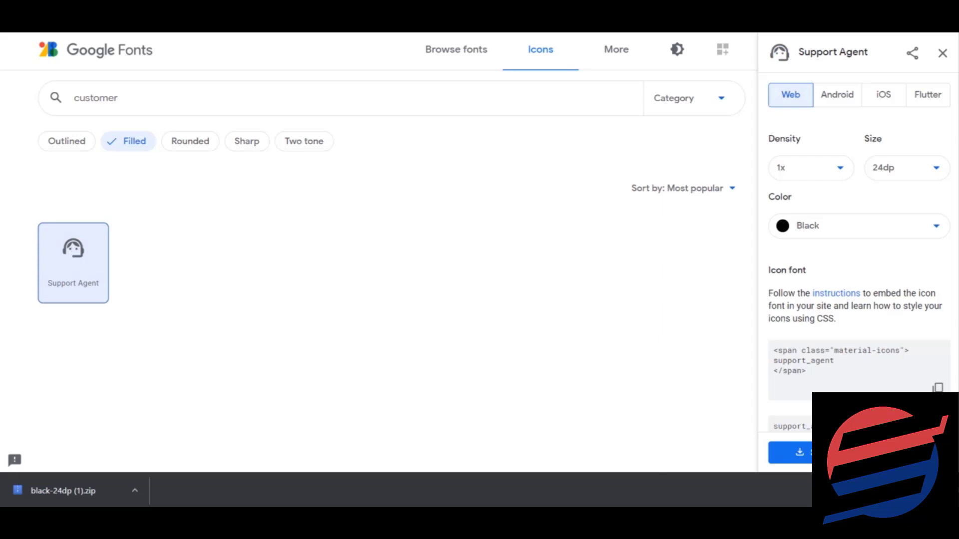
left_click(795, 452)
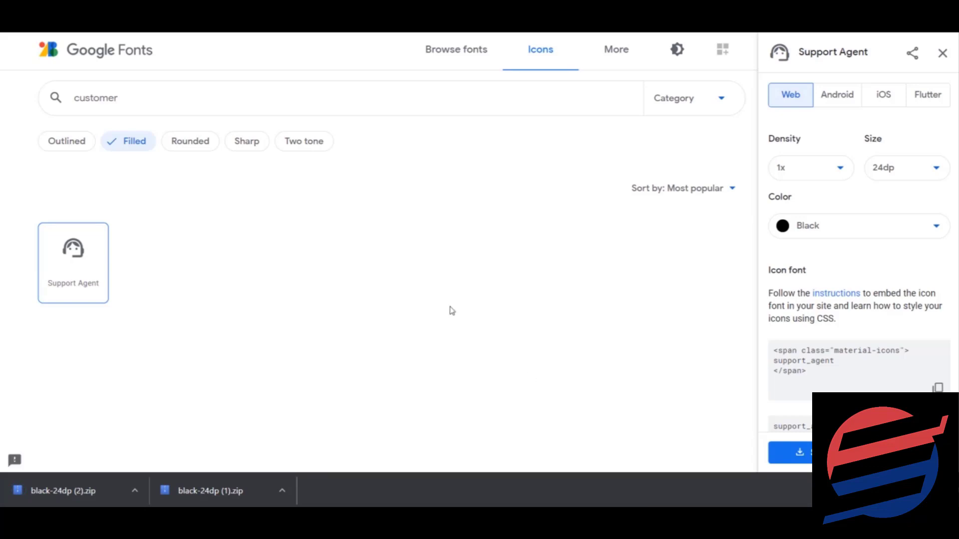
Upload baseline_support_black_24dp and set it as the SAFE RETURNS block image.
key("ctrl+Tab")
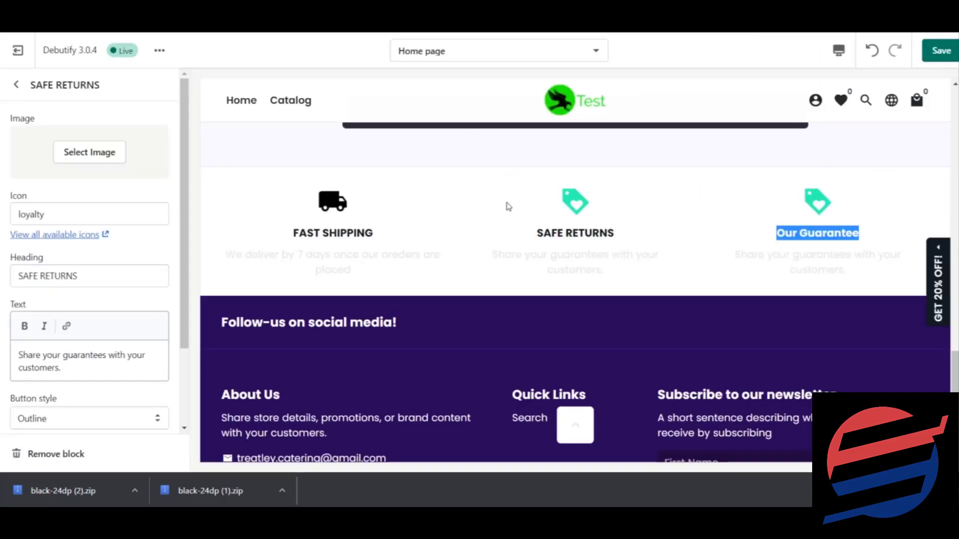
left_click(671, 255)
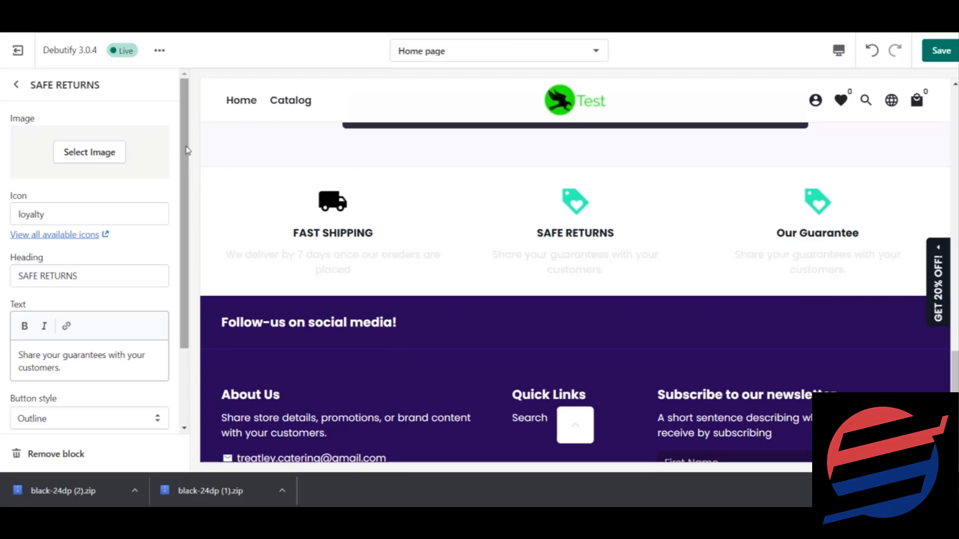
left_click(89, 153)
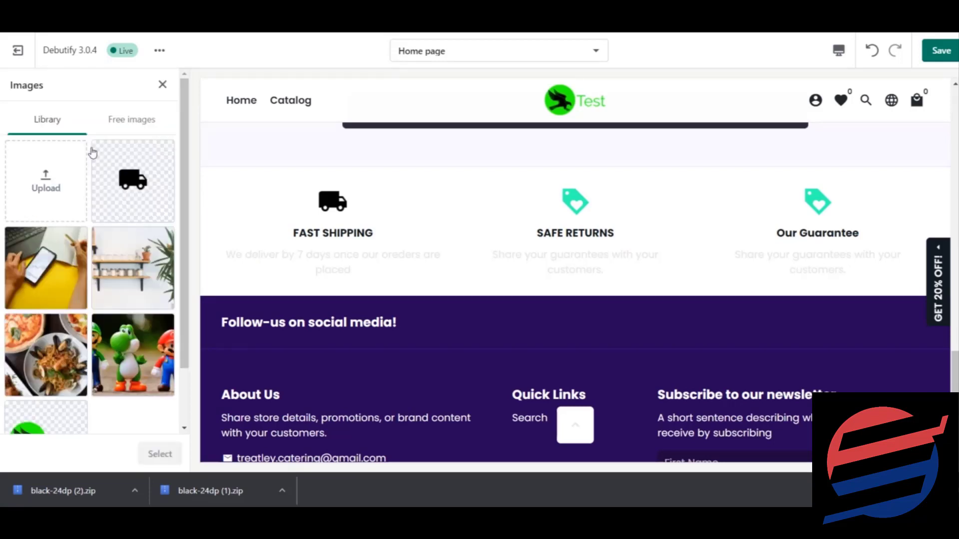
left_click(162, 86)
left_click(91, 213)
left_click(90, 152)
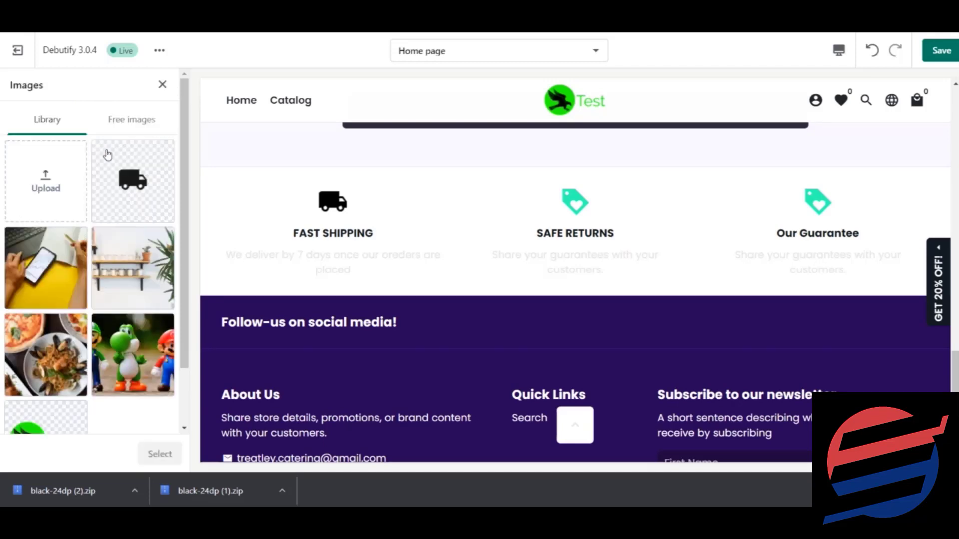
left_click(70, 175)
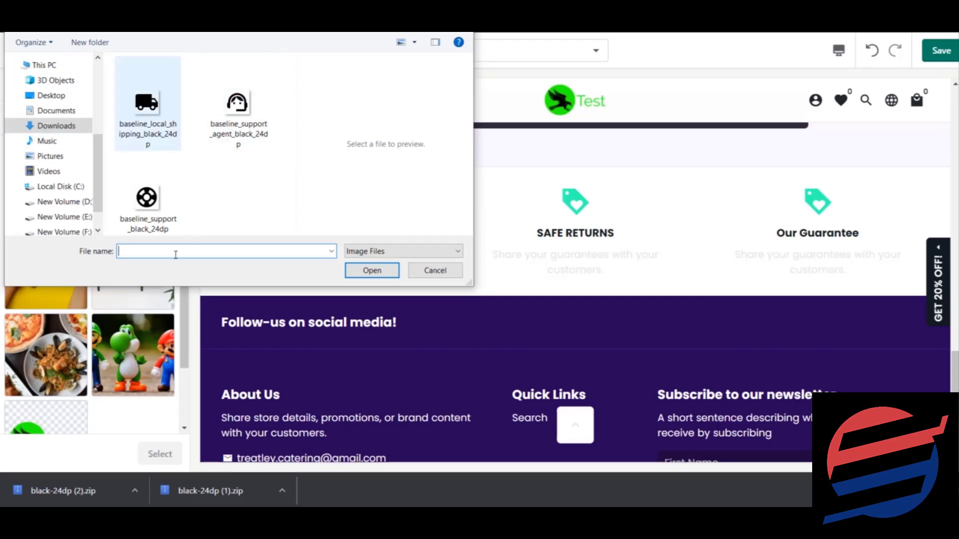
double_click(147, 202)
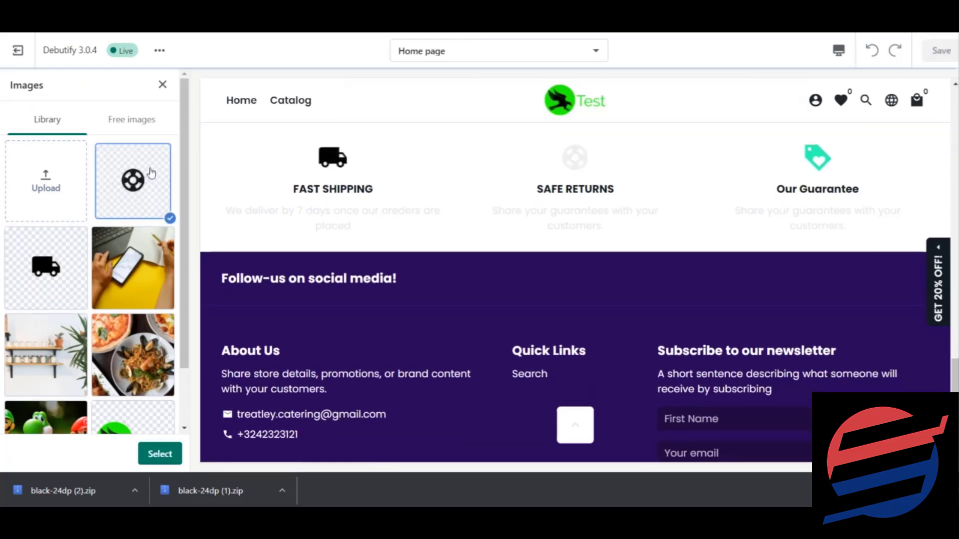
left_click(160, 454)
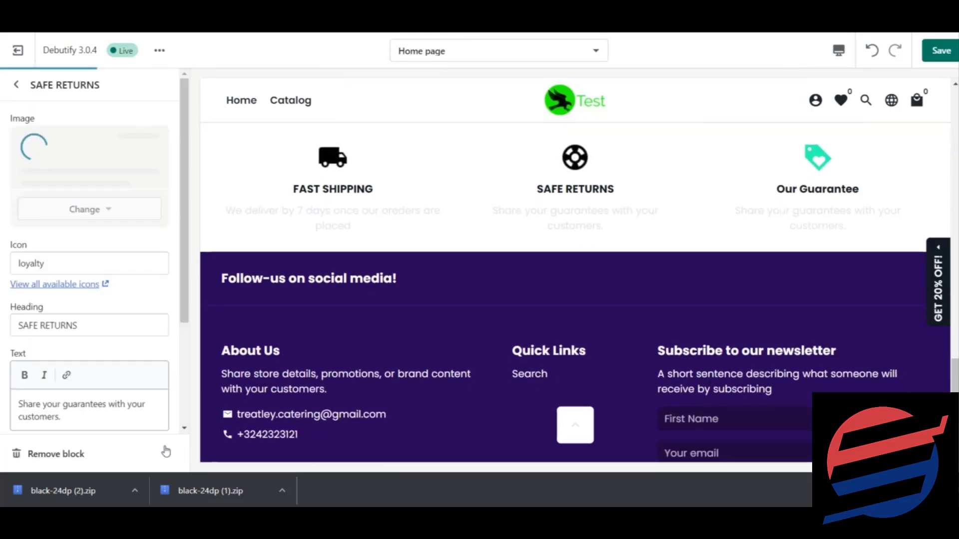
left_click_drag(184, 205, 194, 309)
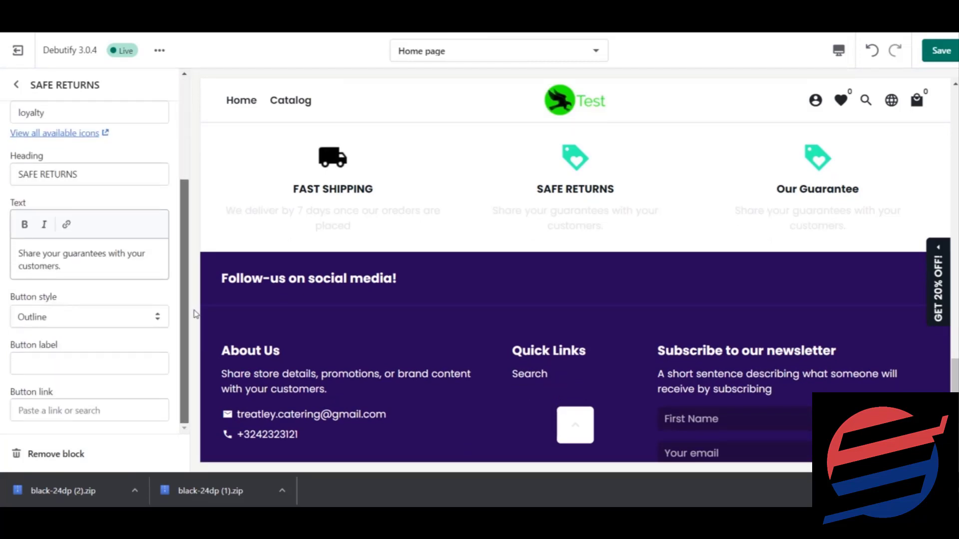
Replace the SAFE RETURNS description with 'We ensure safe returns of your product'.
left_click(73, 269)
left_click_drag(64, 267, 13, 247)
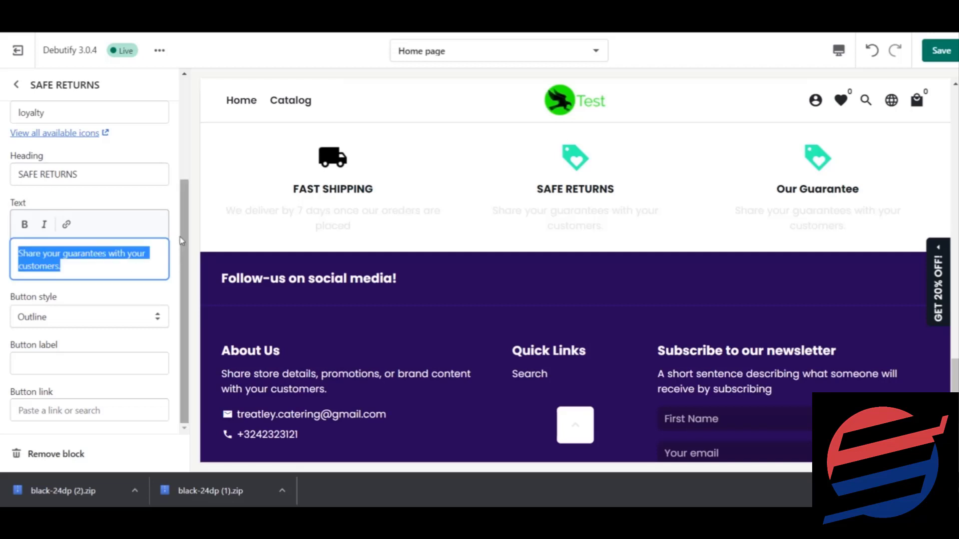
left_click_drag(185, 229, 181, 134)
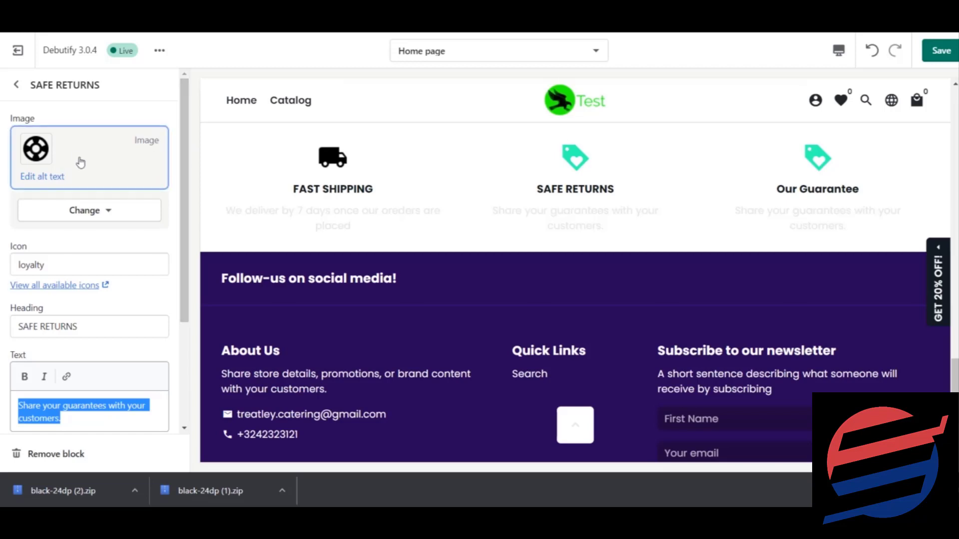
left_click_drag(185, 167, 185, 255)
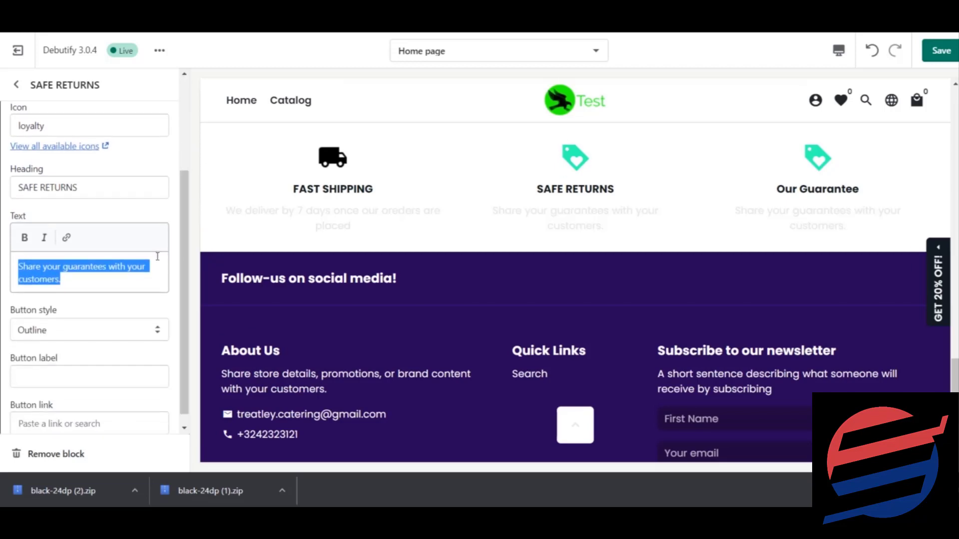
left_click(119, 267)
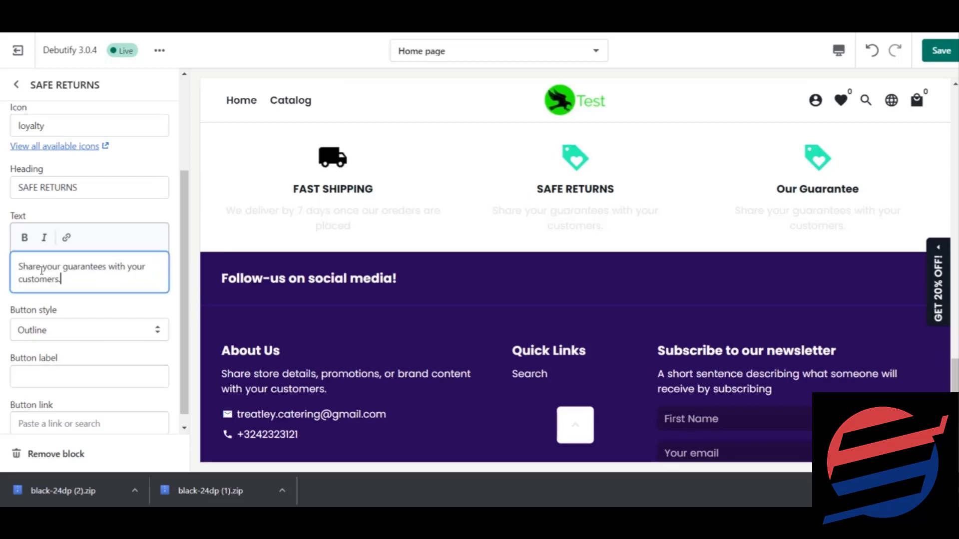
left_click_drag(67, 279, 13, 262)
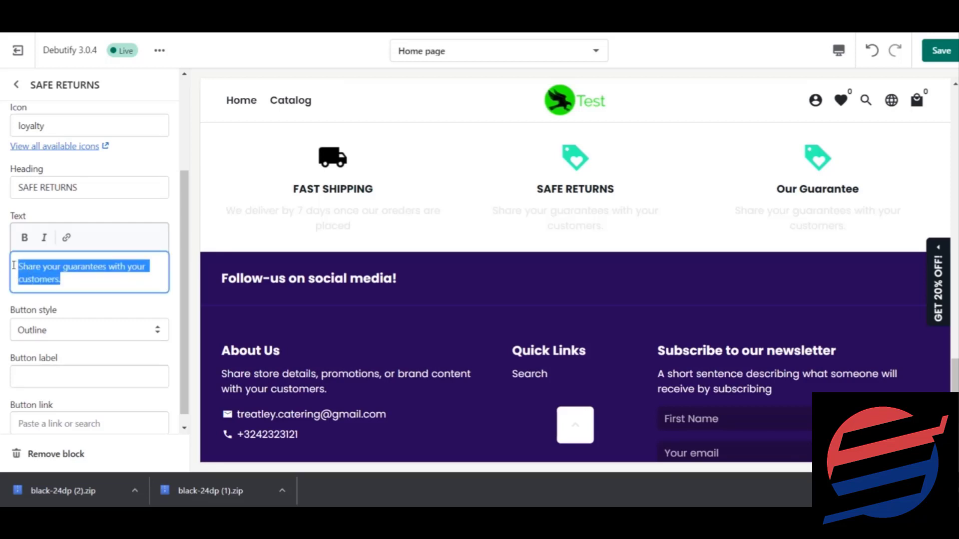
type("We ensure safe returns")
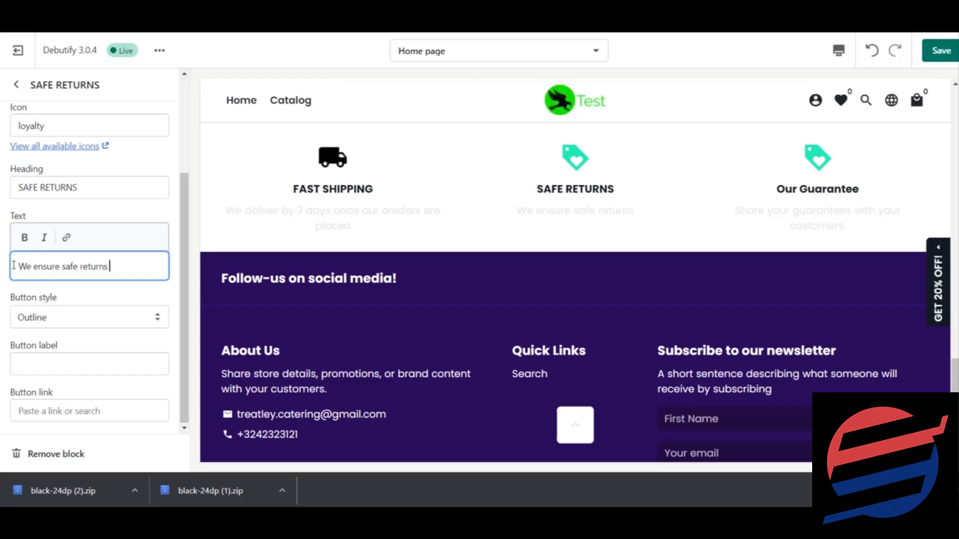
type("of your p")
type("roduct")
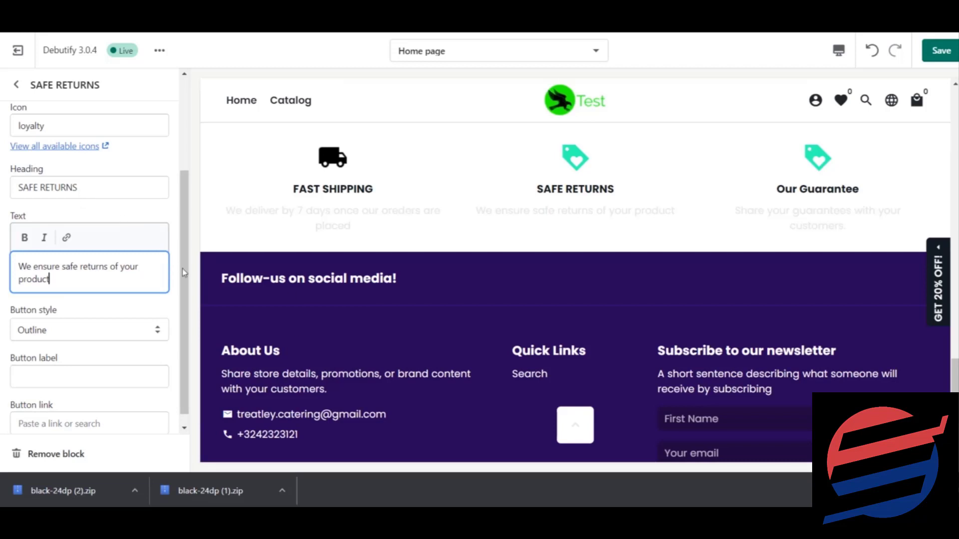
left_click_drag(187, 283, 188, 120)
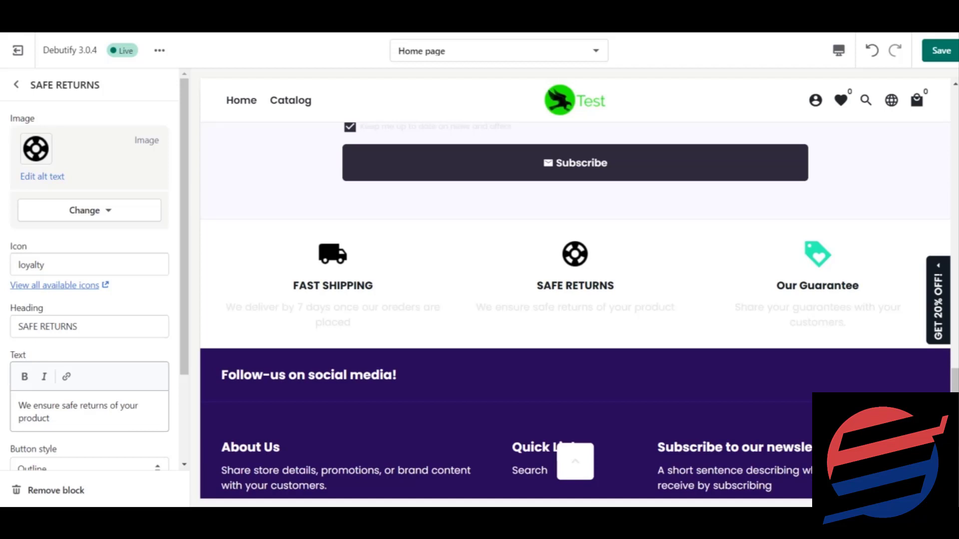
Retitle the Our Guarantee block '24/7 Customer Support' with description 'You can call us anytime and we will be happy to help'.
left_click(17, 84)
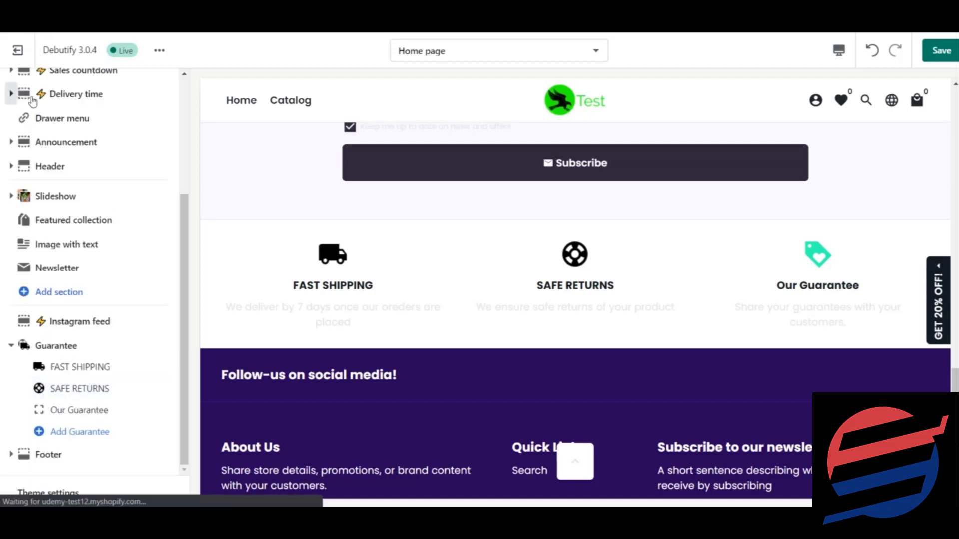
left_click(79, 410)
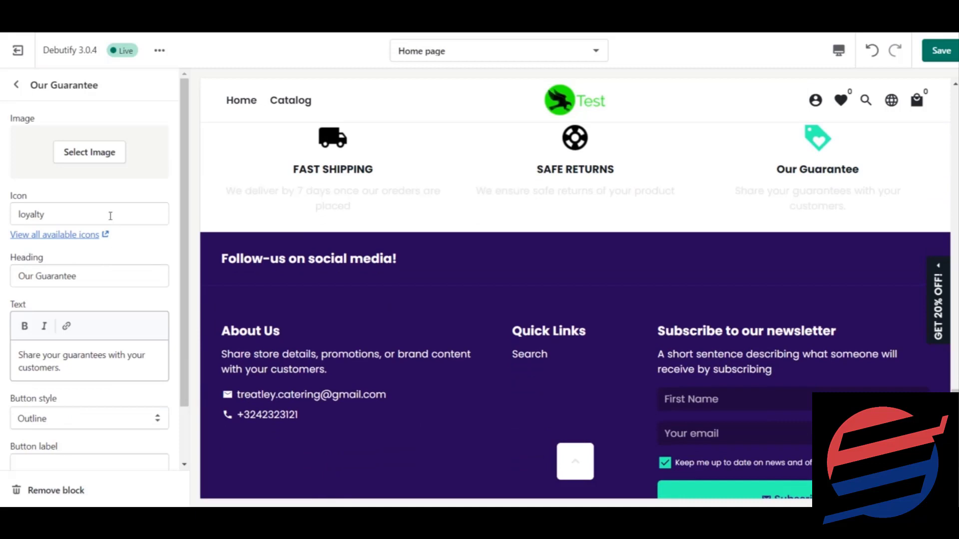
left_click_drag(108, 275, 2, 280)
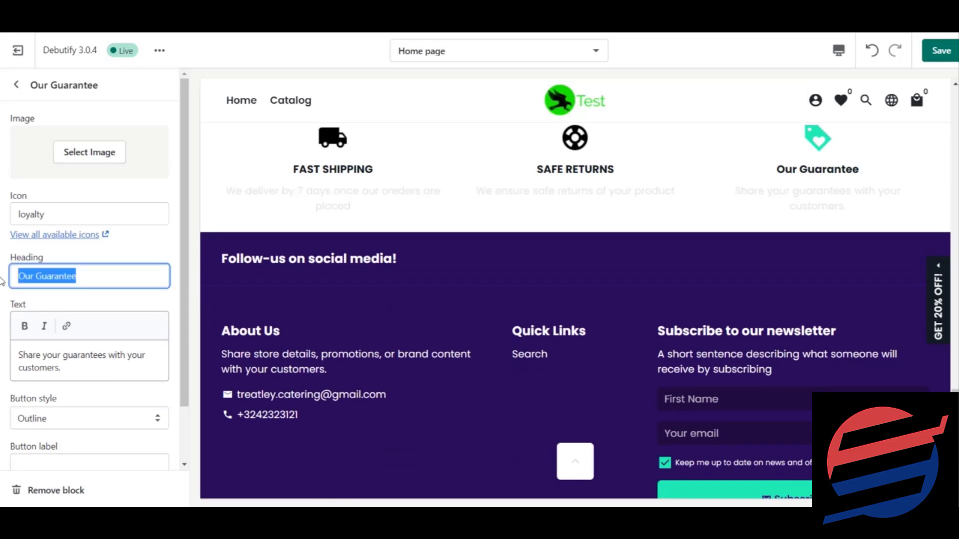
type("24/7 ")
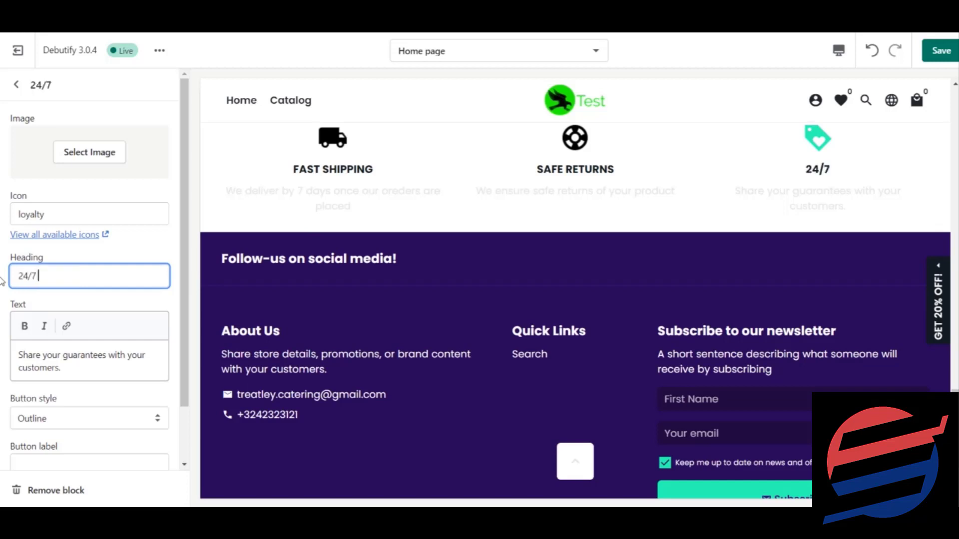
type("Custo")
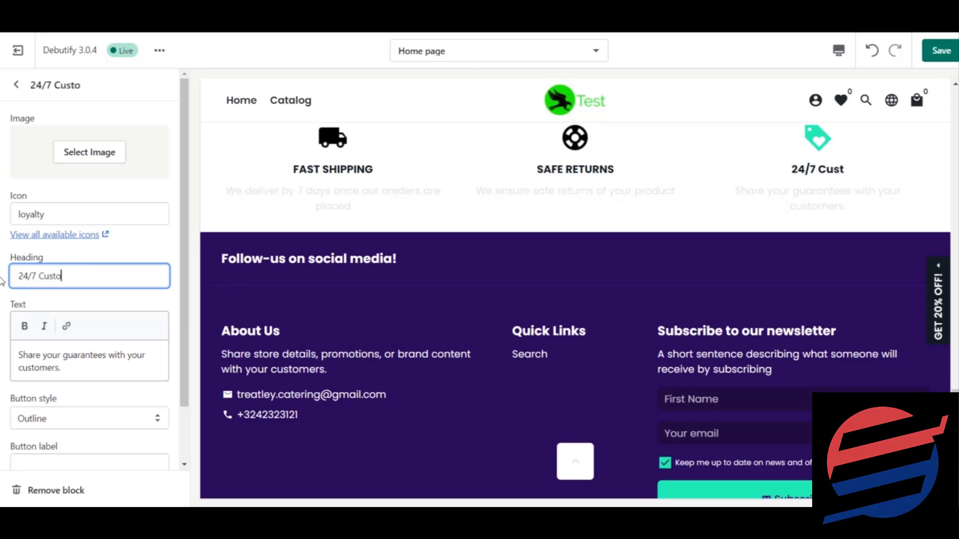
type("mer Support")
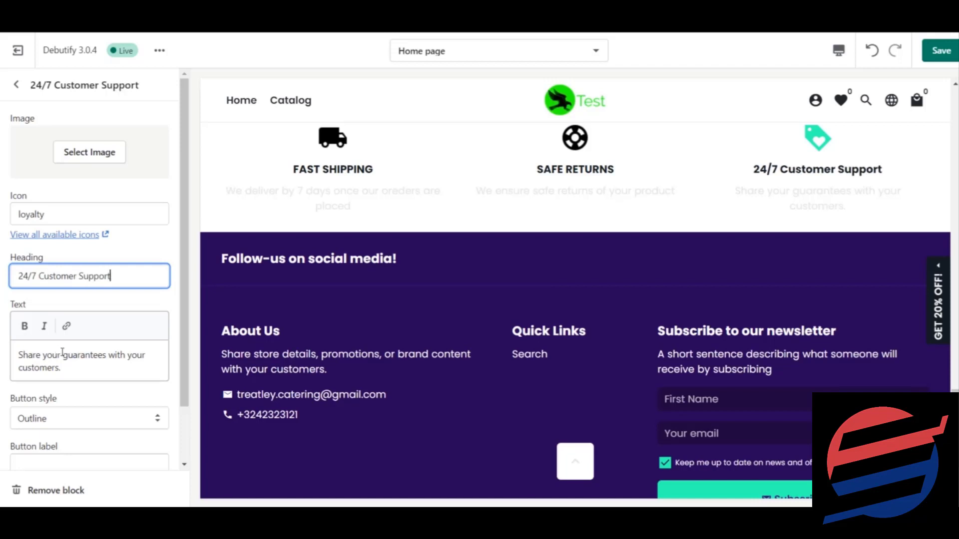
left_click_drag(70, 368, 8, 354)
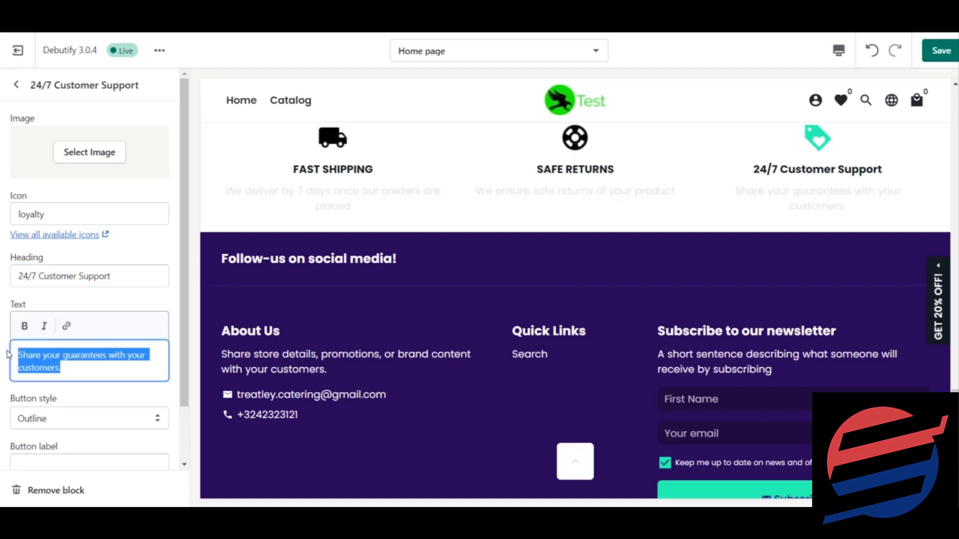
type("Yo")
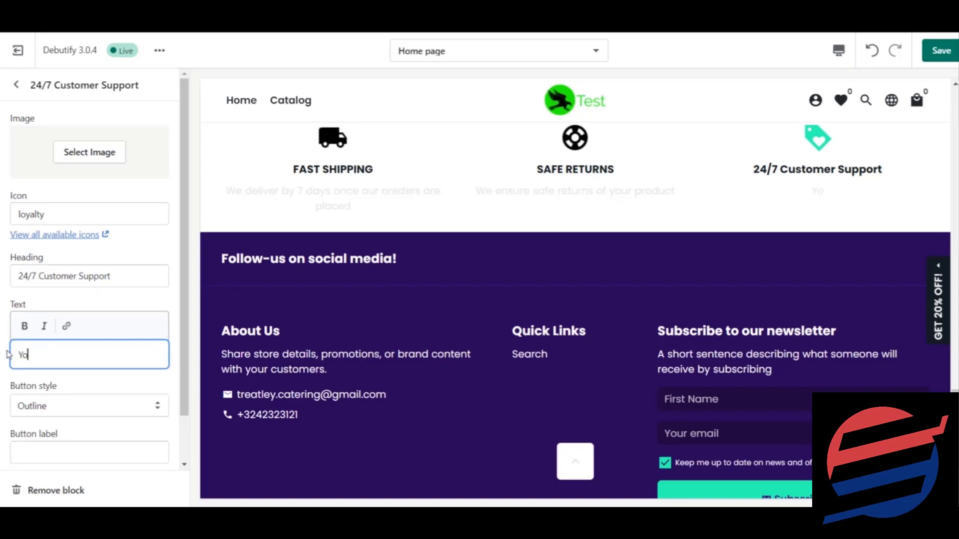
type("u can c")
type("all us anytime and we will be")
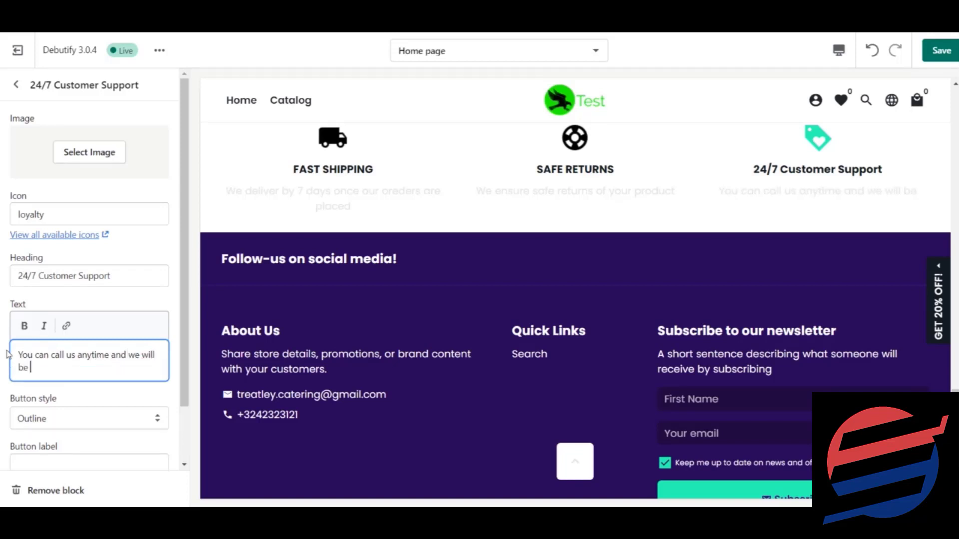
type(" happuto he")
type("elp")
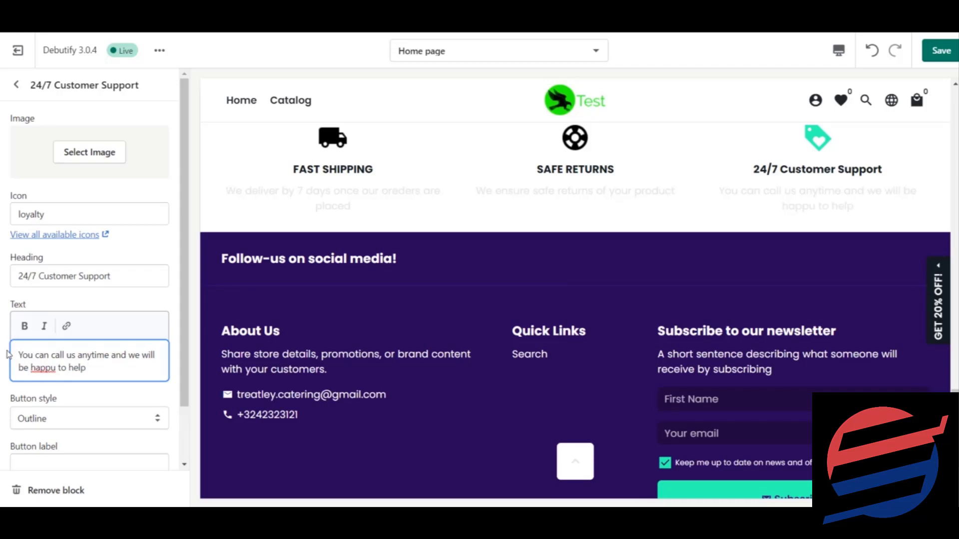
key("BackSpace")
type("y")
Upload the black support_agent icon and use it as the 24/7 Customer Support block image.
left_click(89, 152)
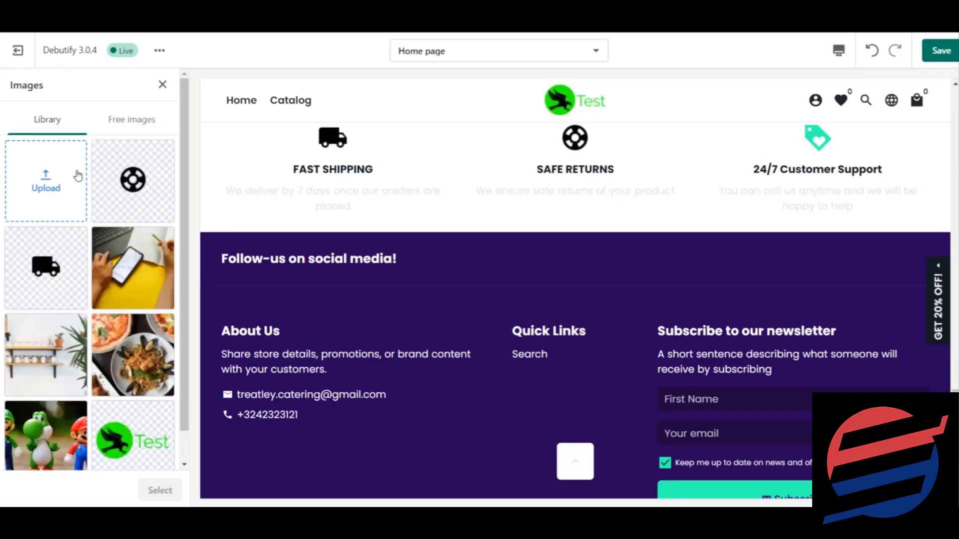
left_click(77, 176)
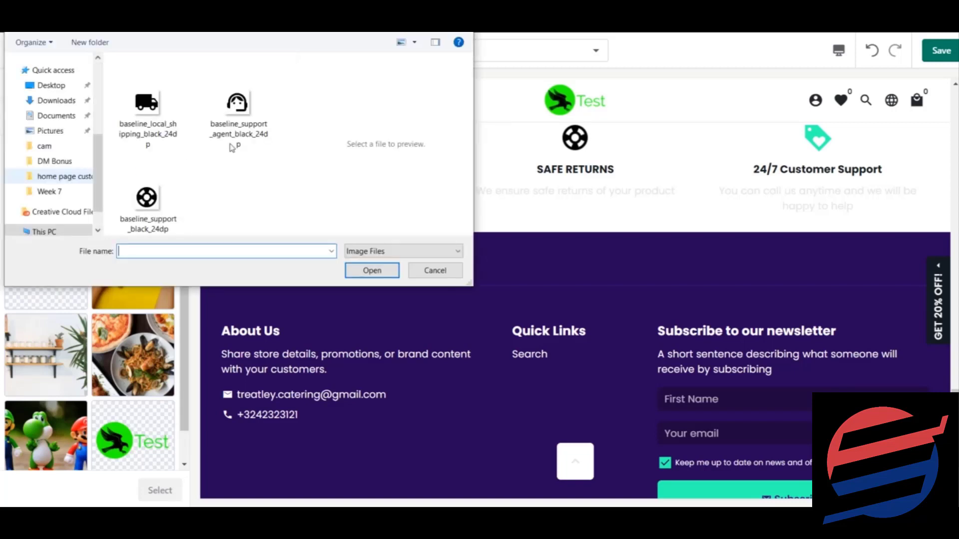
double_click(232, 109)
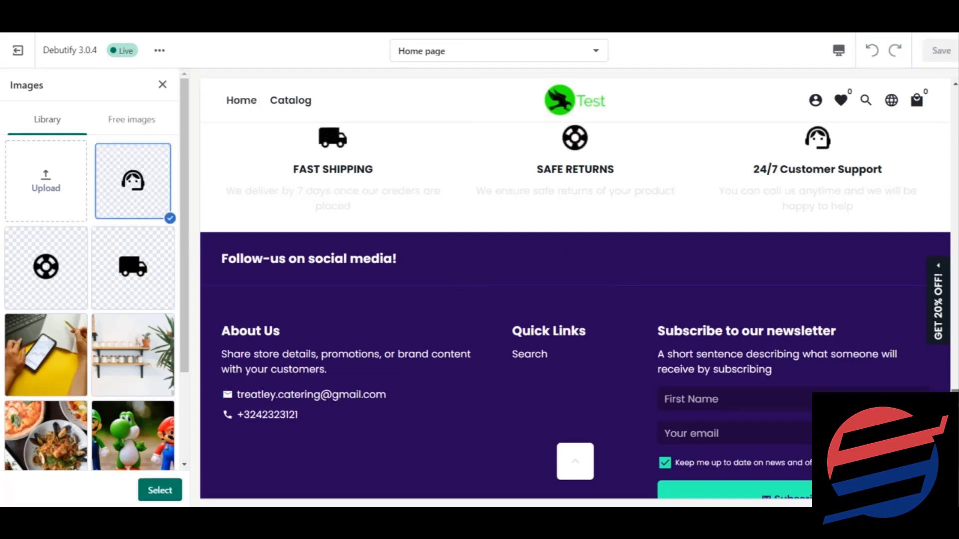
scroll(575, 300, "up", 3)
scroll(575, 300, "up", 2)
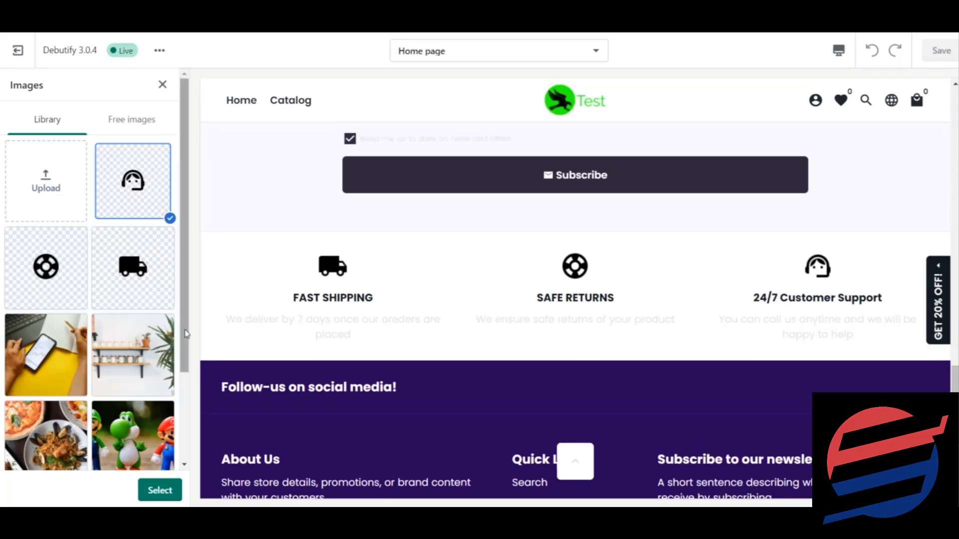
scroll(131, 322, "down", 3)
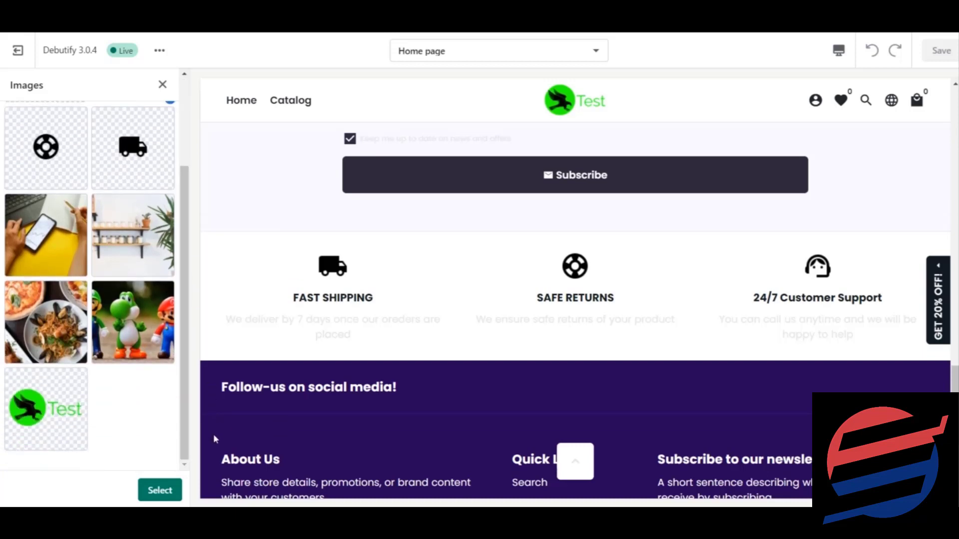
left_click(160, 491)
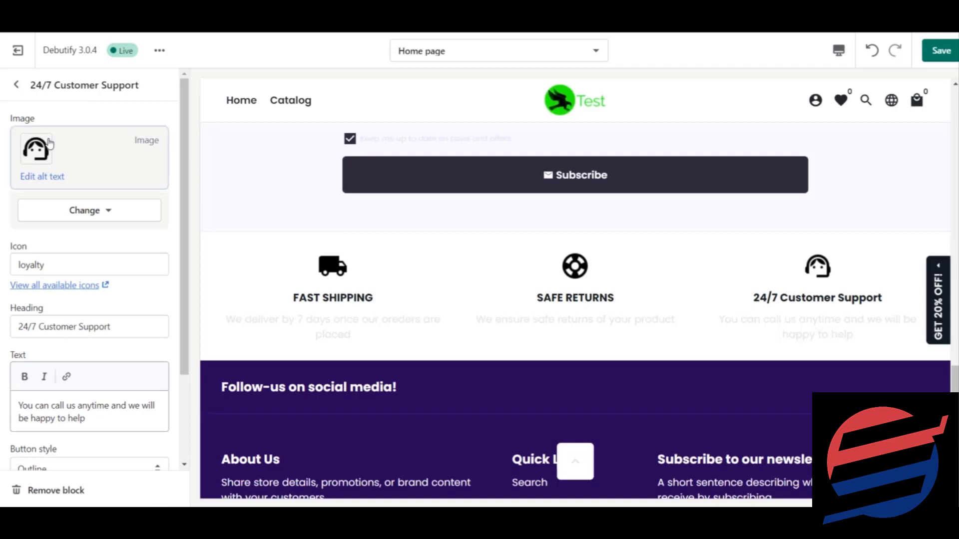
Return to the sections list and save the theme changes.
left_click(17, 85)
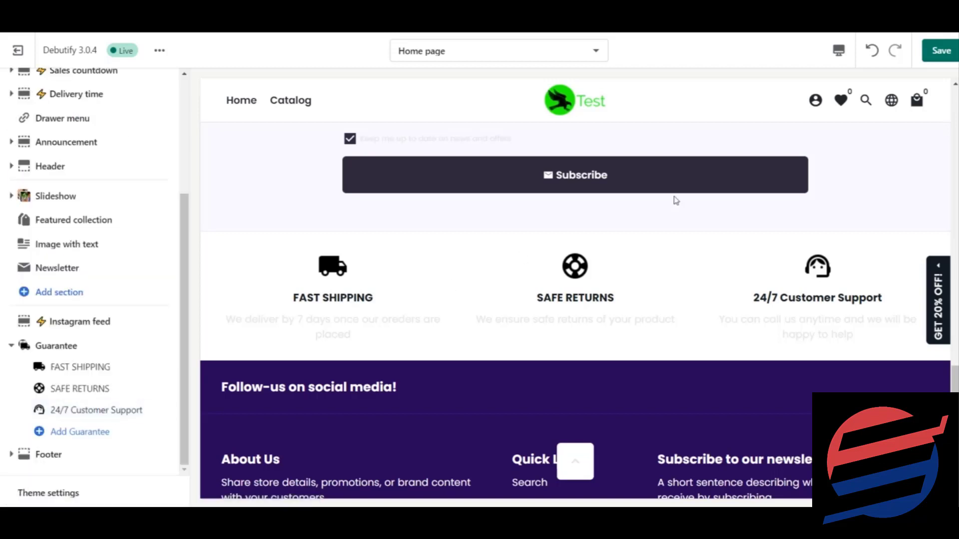
left_click(941, 50)
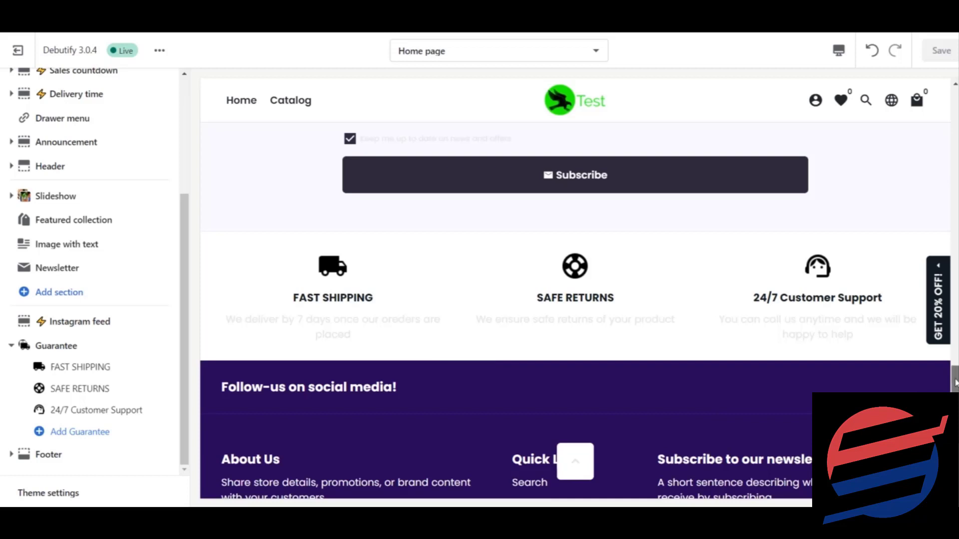
mouse_move(955, 379)
left_mouse_down()
mouse_move(955, 285)
mouse_move(954, 372)
mouse_move(955, 359)
left_mouse_up()
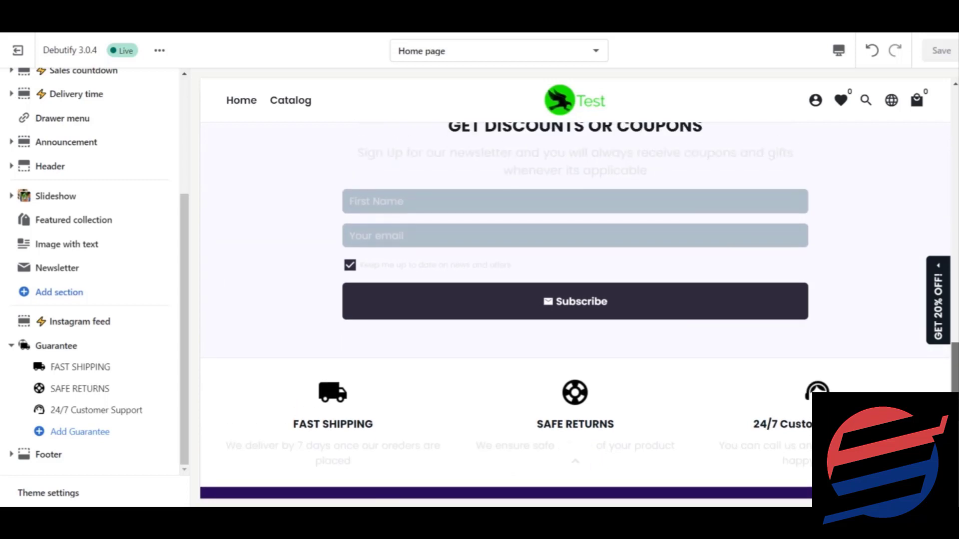